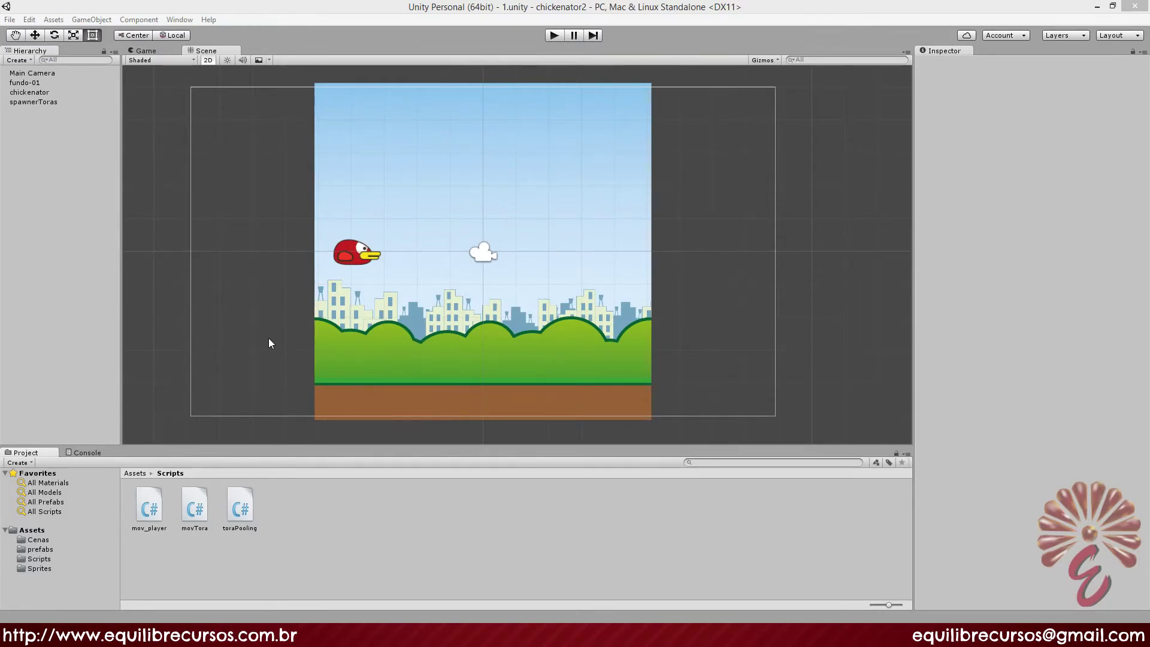
Step: Test-tilt the chickenator, undo it back to rotation 0, and open mov_player in Visual Studio
{"action": "left_click", "coordinate": [355, 255]}
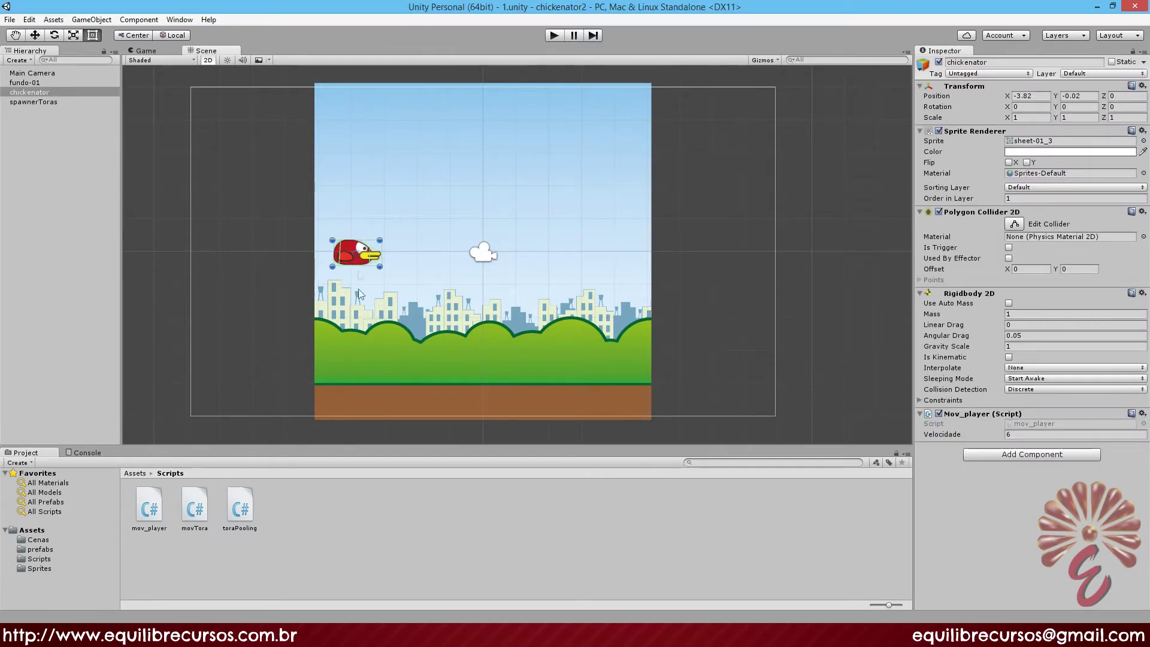
{"action": "left_click", "coordinate": [53, 34]}
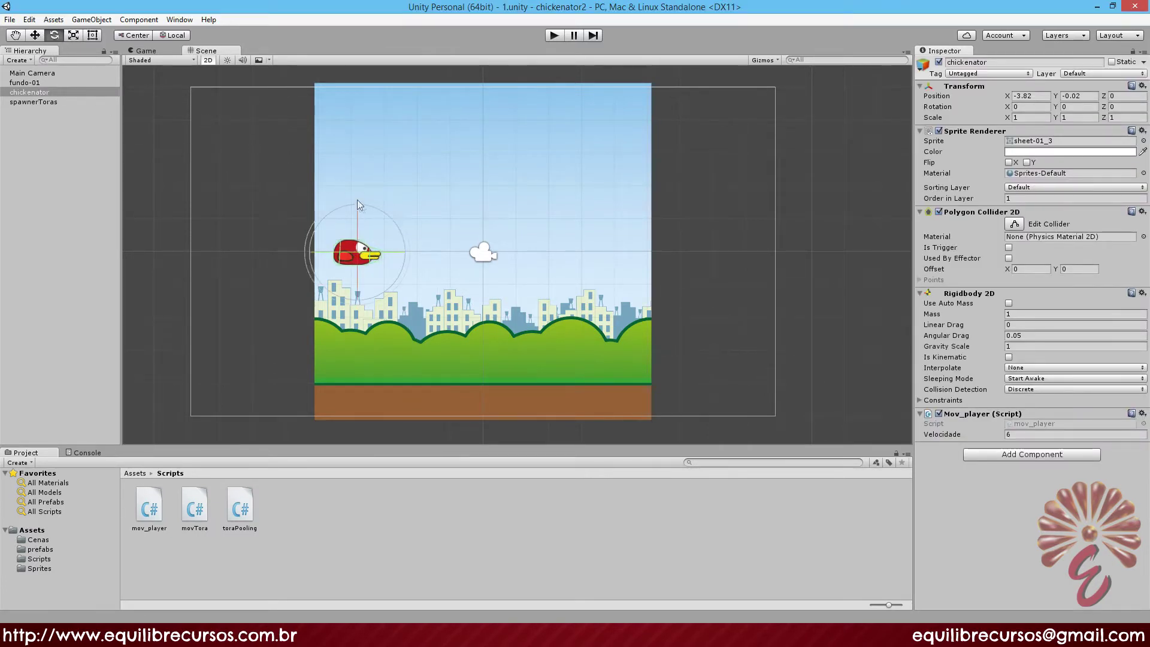
{"action": "left_click_drag", "start_coordinate": [384, 218], "coordinate": [351, 357]}
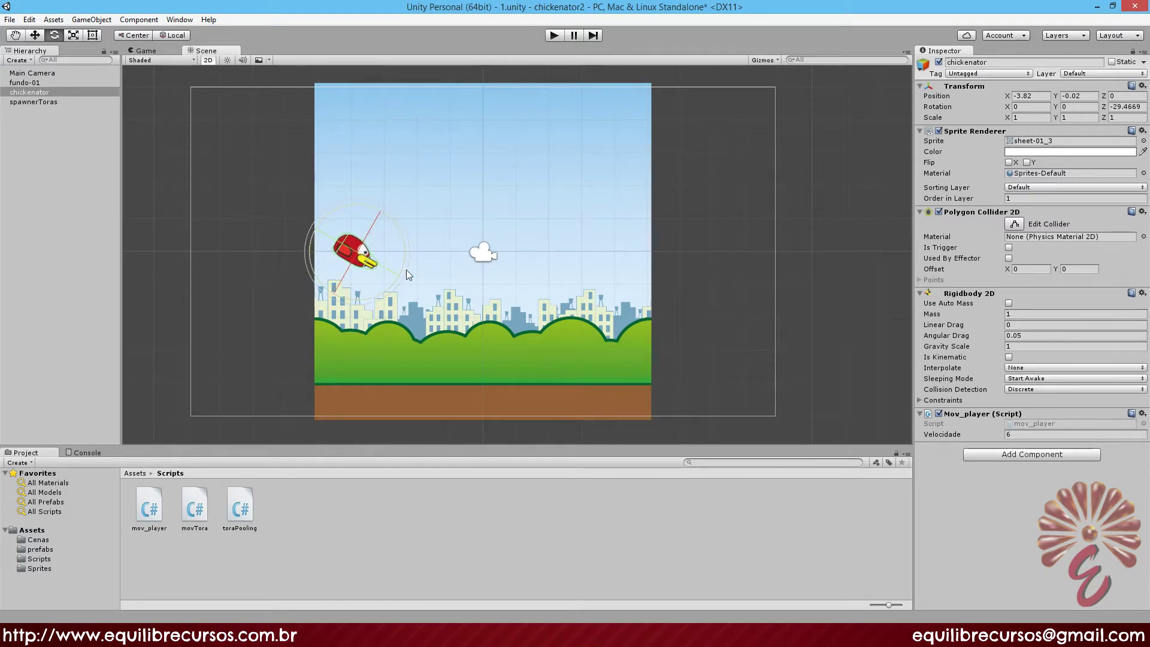
{"action": "key", "text": "ctrl+z"}
{"action": "key", "text": "ctrl+z"}
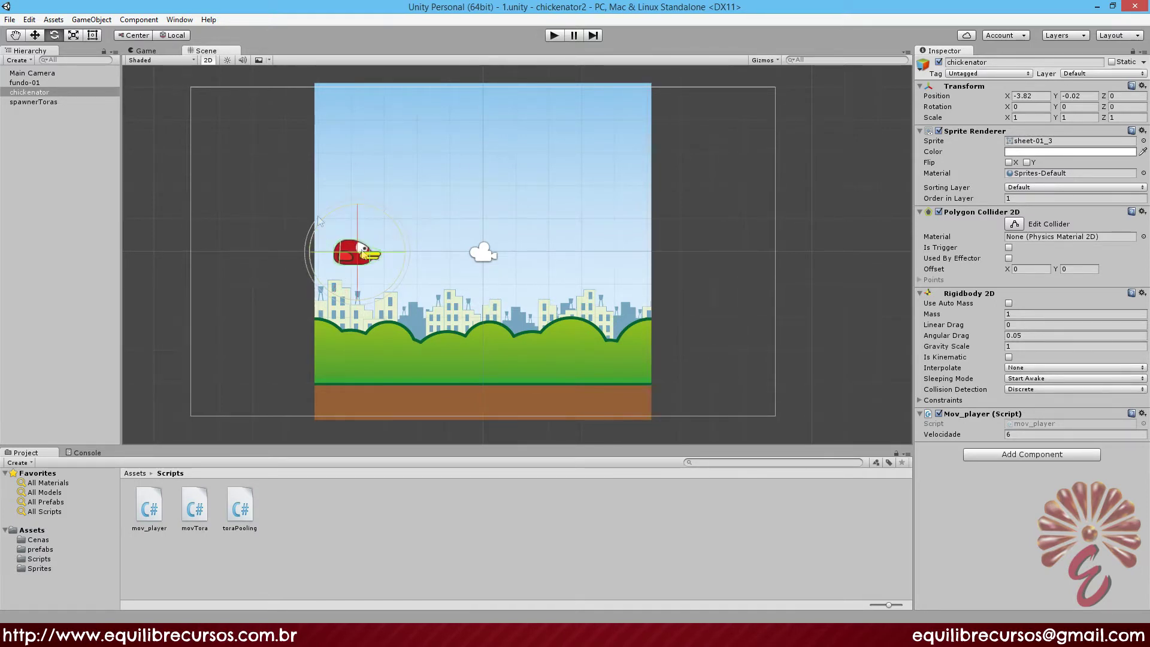
{"action": "key", "text": "w"}
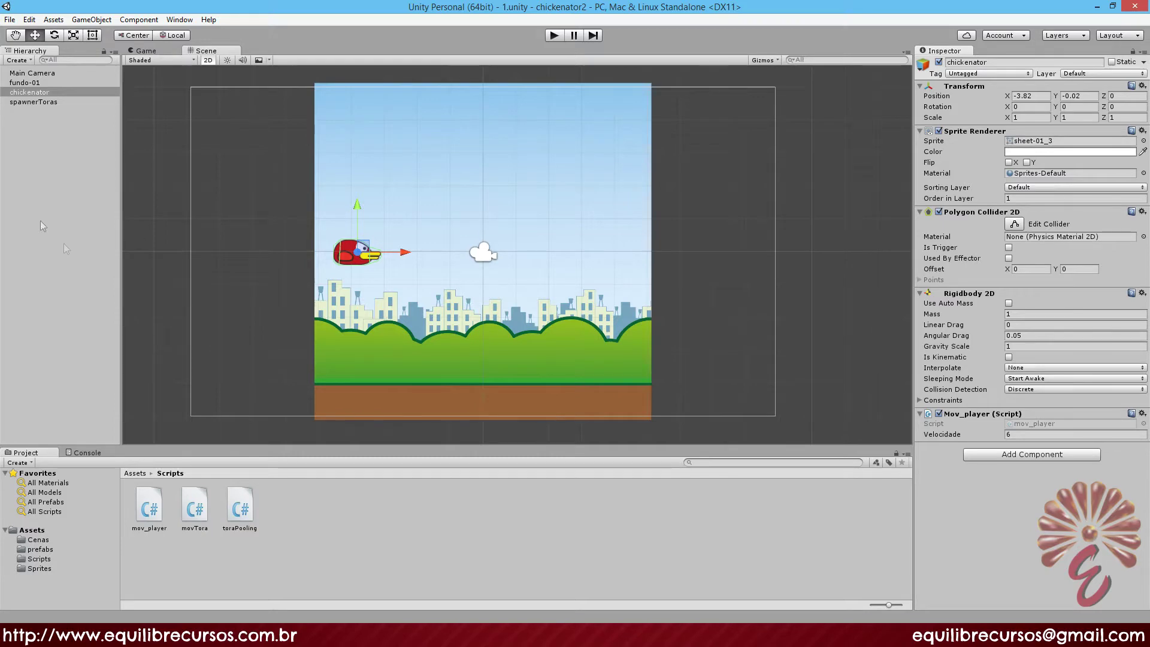
{"action": "double_click", "coordinate": [153, 509]}
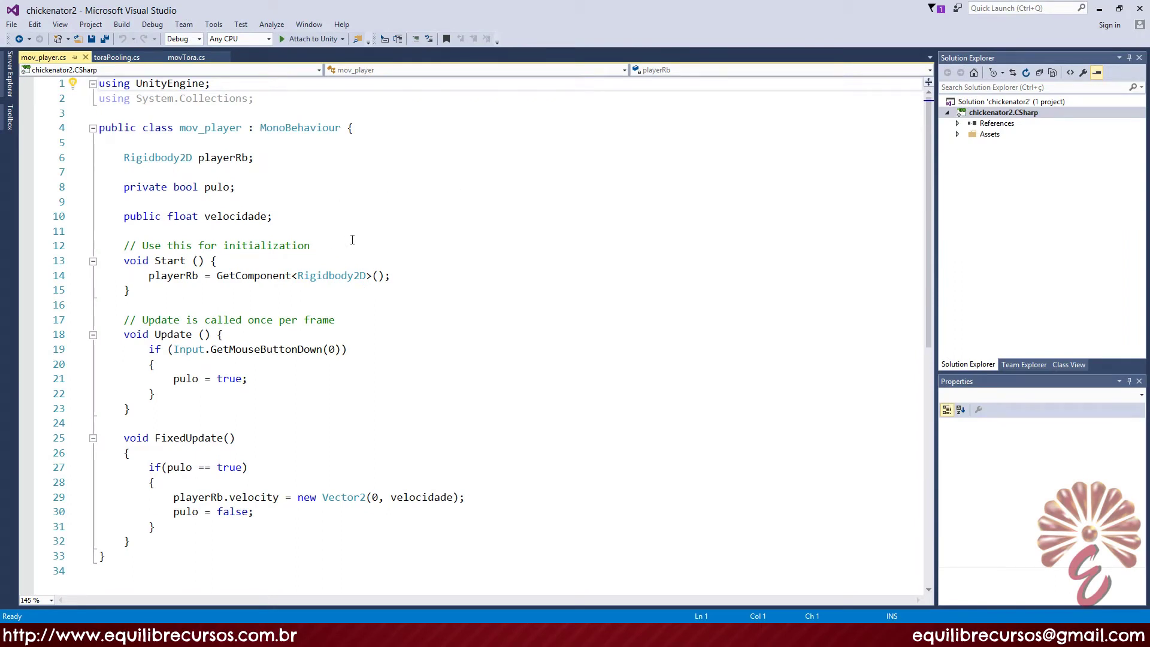
Step: Declare 'public float angulo;' below the velocidade field
{"action": "left_click", "coordinate": [296, 221]}
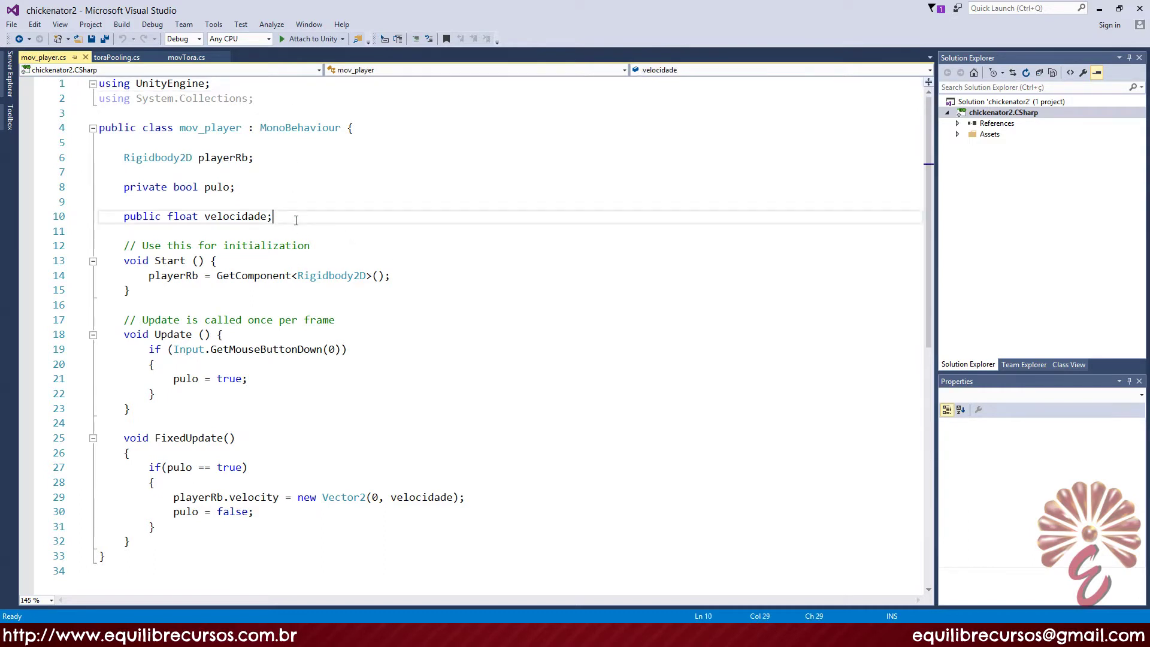
{"action": "key", "text": "Return"}
{"action": "key", "text": "Return"}
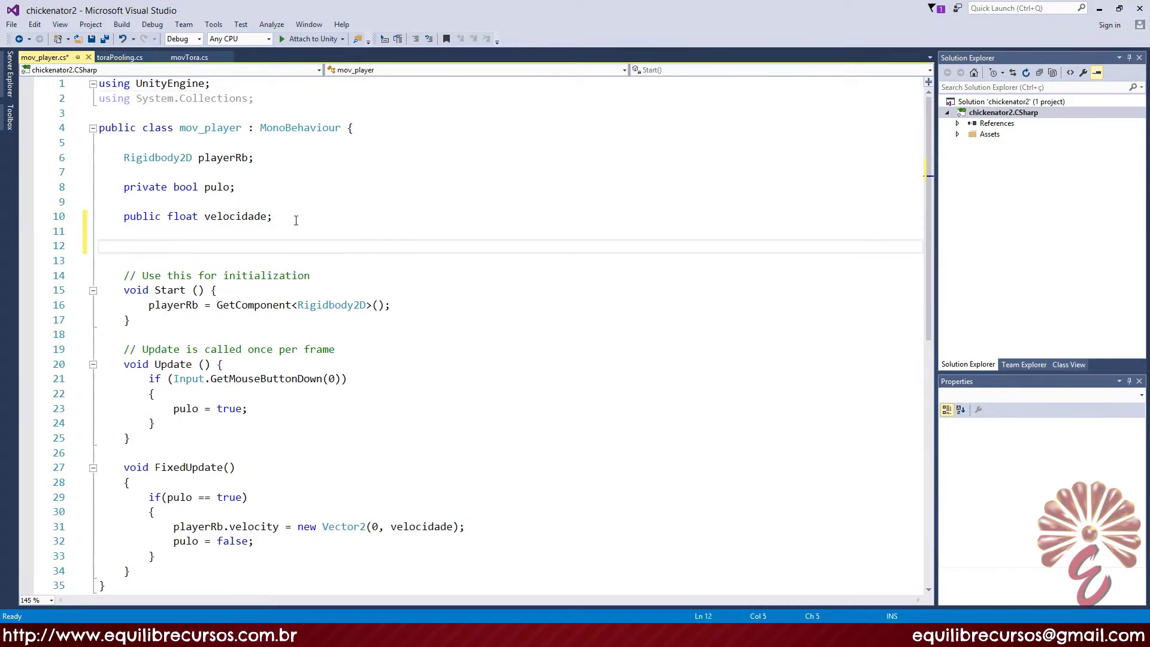
{"action": "type", "text": "public "}
{"action": "type", "text": "float "}
{"action": "type", "text": "angulo;"}
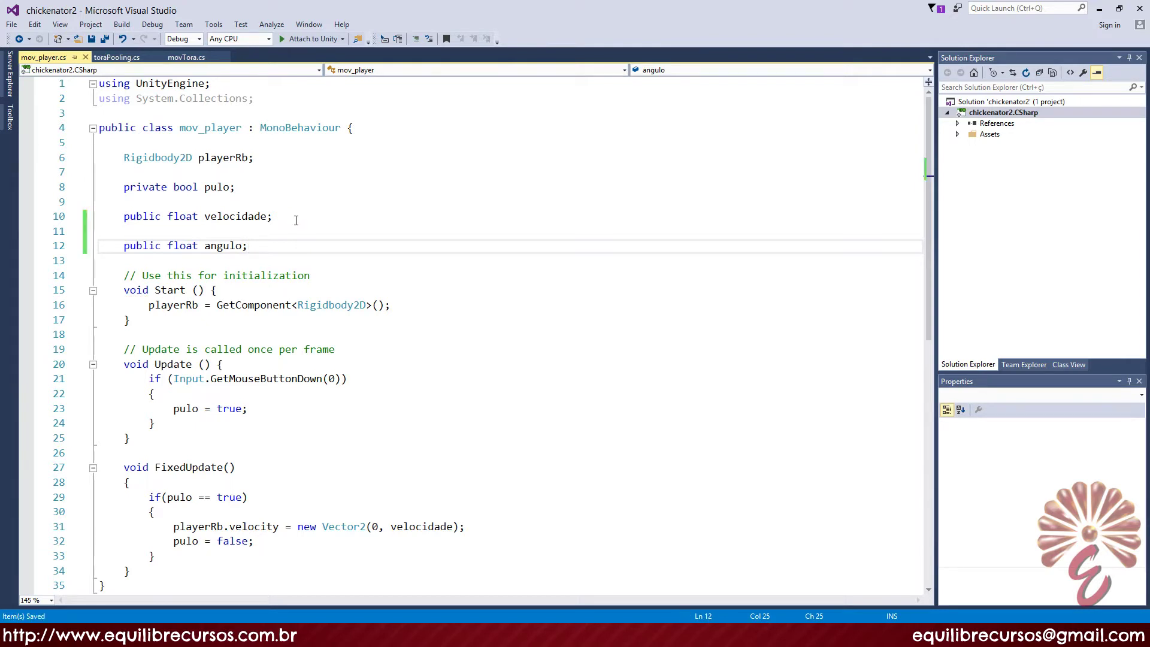
Step: Open new empty lines in Update after the jump check
{"action": "left_click", "coordinate": [230, 428]}
{"action": "key", "text": "Return"}
{"action": "key", "text": "Return"}
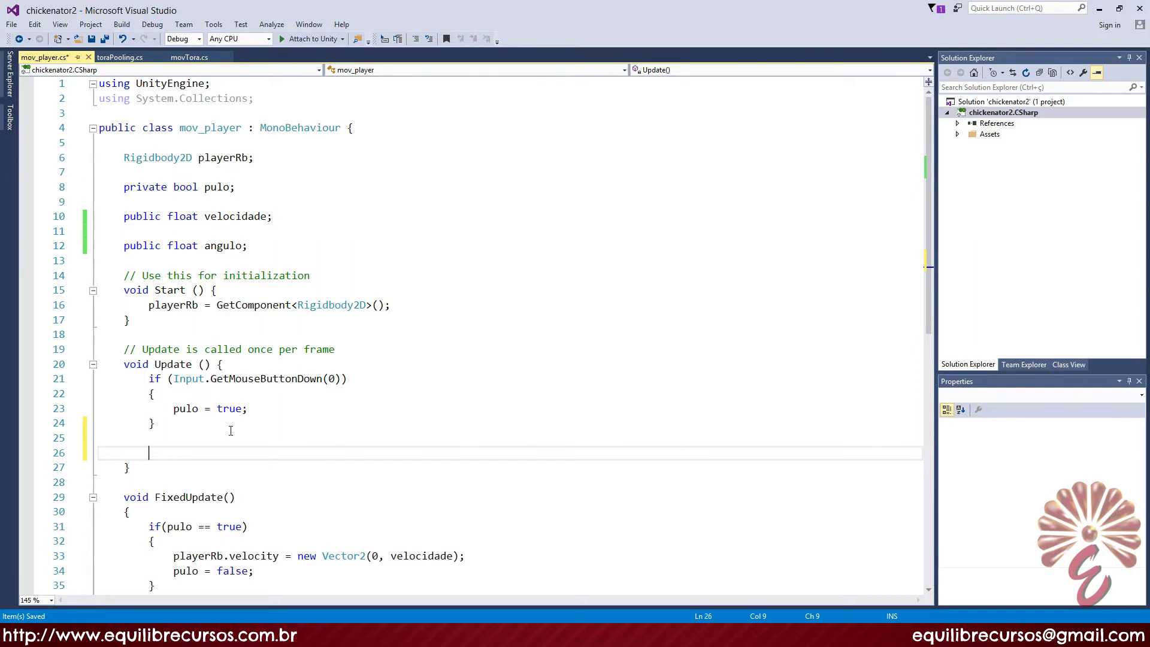
{"action": "scroll", "coordinate": [231, 431], "scroll_direction": "down", "scroll_amount": 1}
Step: Write 'transform.eulerAngles = new Vector3(0, 0, angulo);' in Update using IntelliSense, and save
{"action": "scroll", "coordinate": [229, 431], "scroll_direction": "down", "scroll_amount": 1}
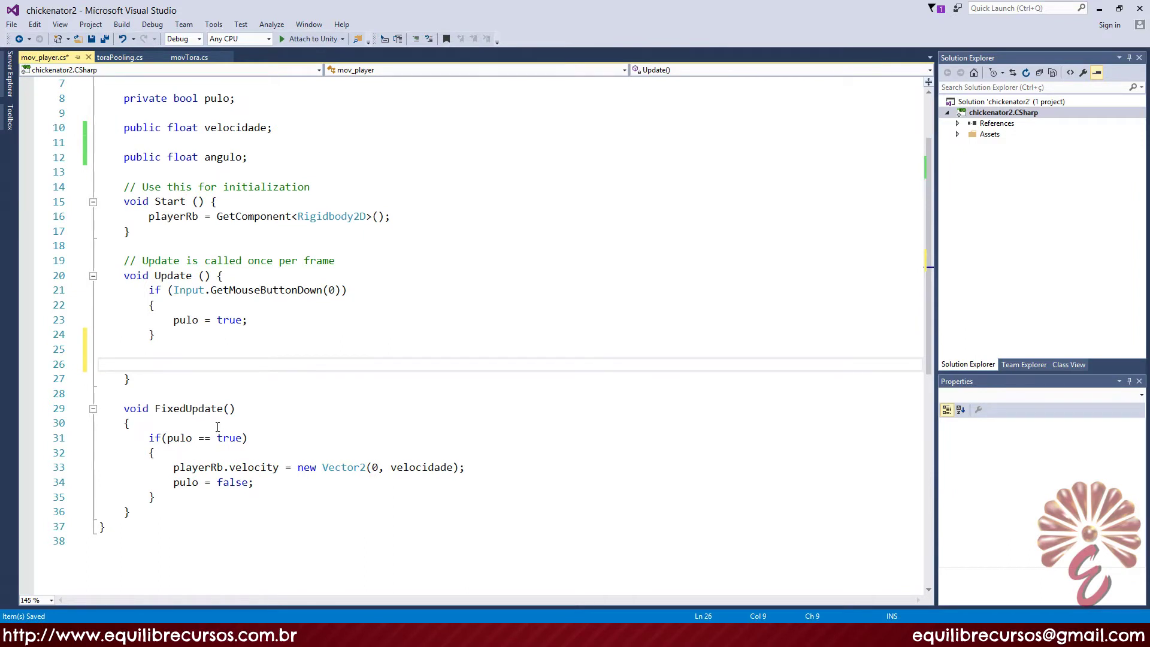
{"action": "type", "text": "trans"}
{"action": "key", "text": "Tab"}
{"action": "type", "text": ".eul"}
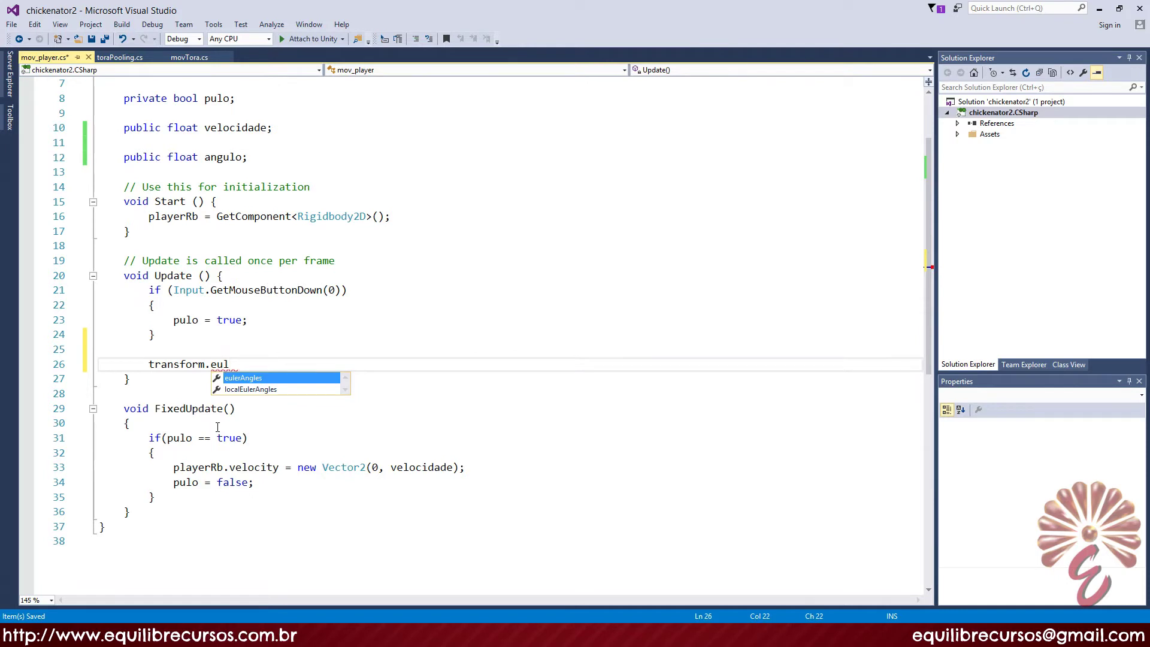
{"action": "key", "text": "Tab"}
{"action": "type", "text": "= "}
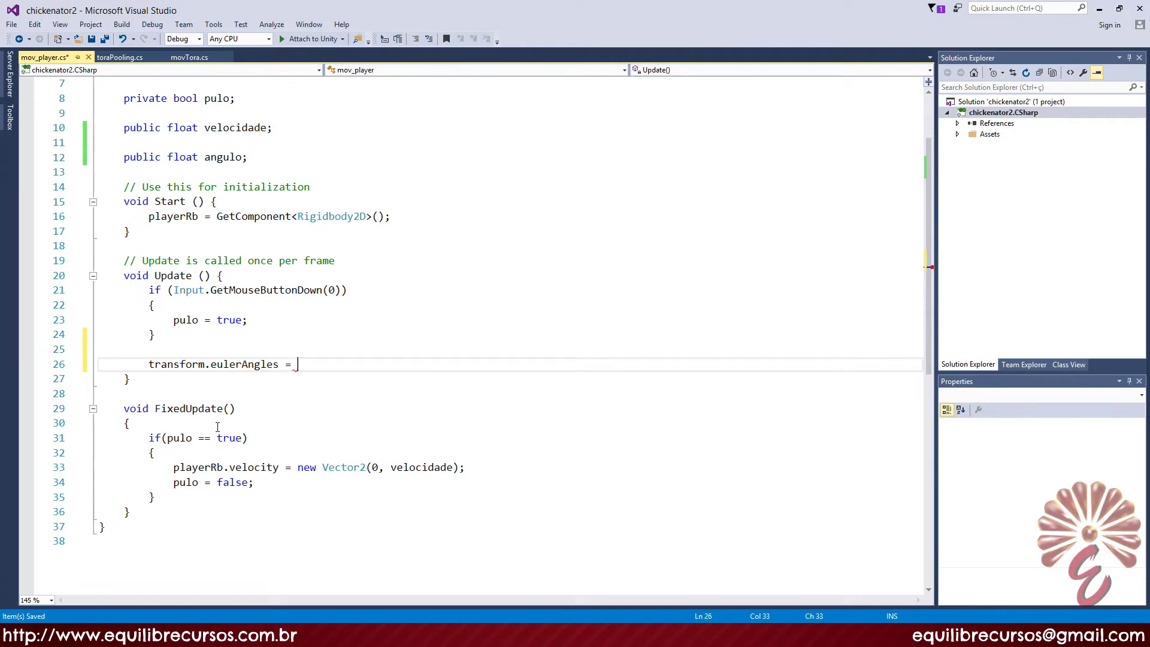
{"action": "type", "text": "new Vecto"}
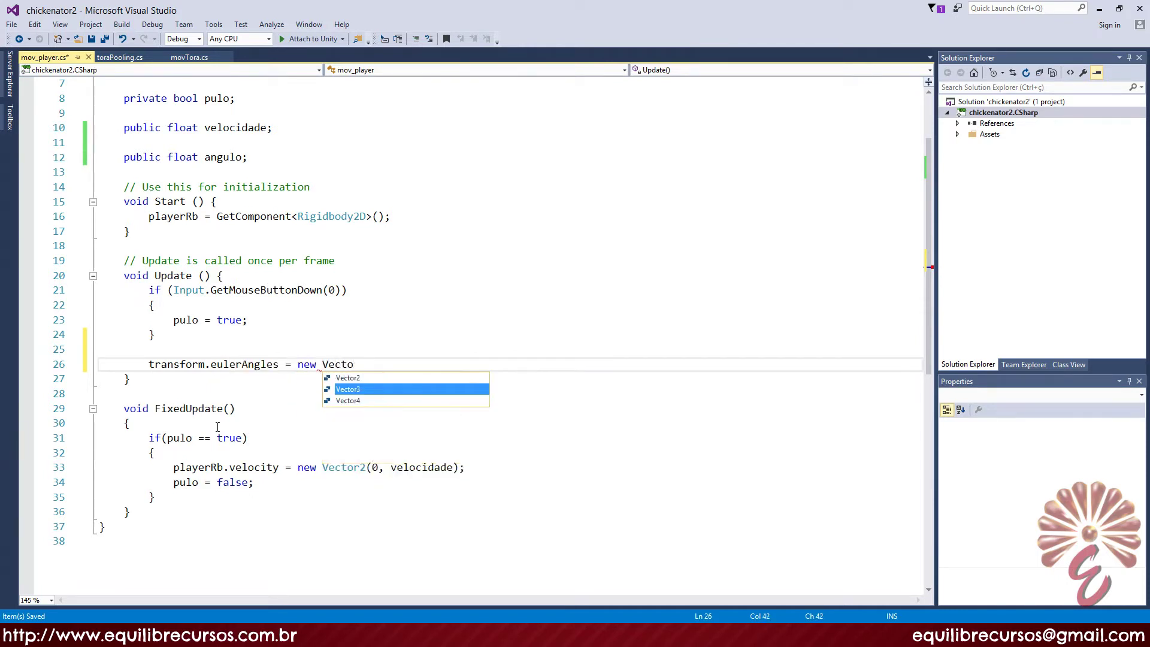
{"action": "type", "text": "r3(0,0,an"}
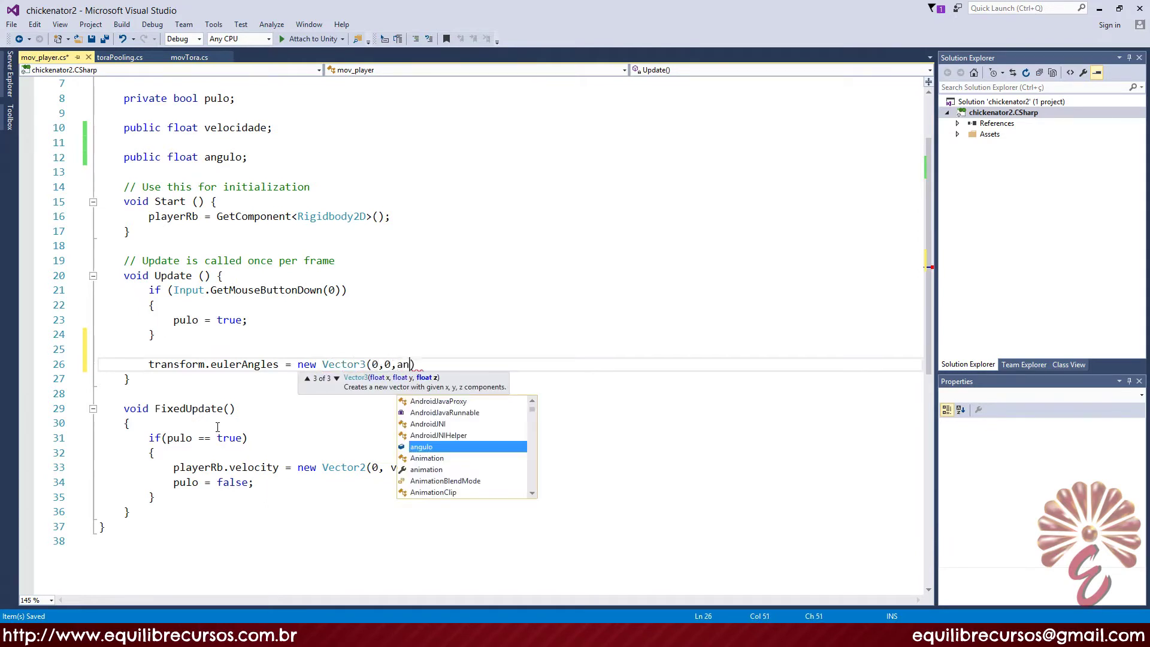
{"action": "key", "text": "Tab"}
{"action": "type", "text": ");"}
{"action": "key", "text": "ctrl+s"}
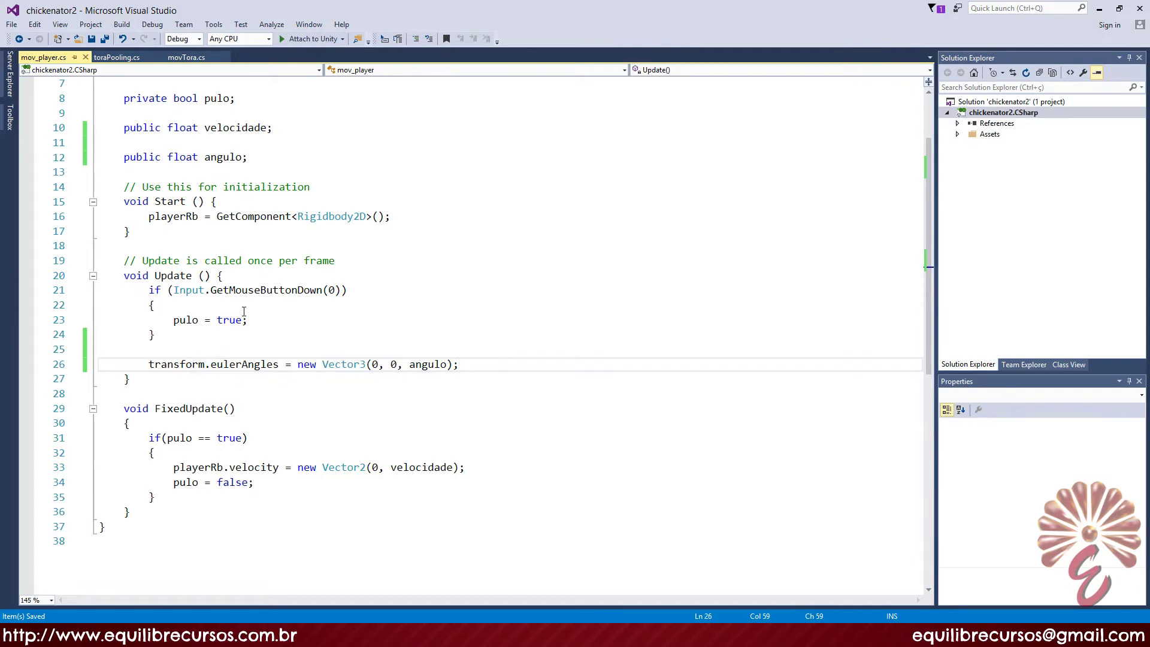
{"action": "double_click", "coordinate": [375, 364]}
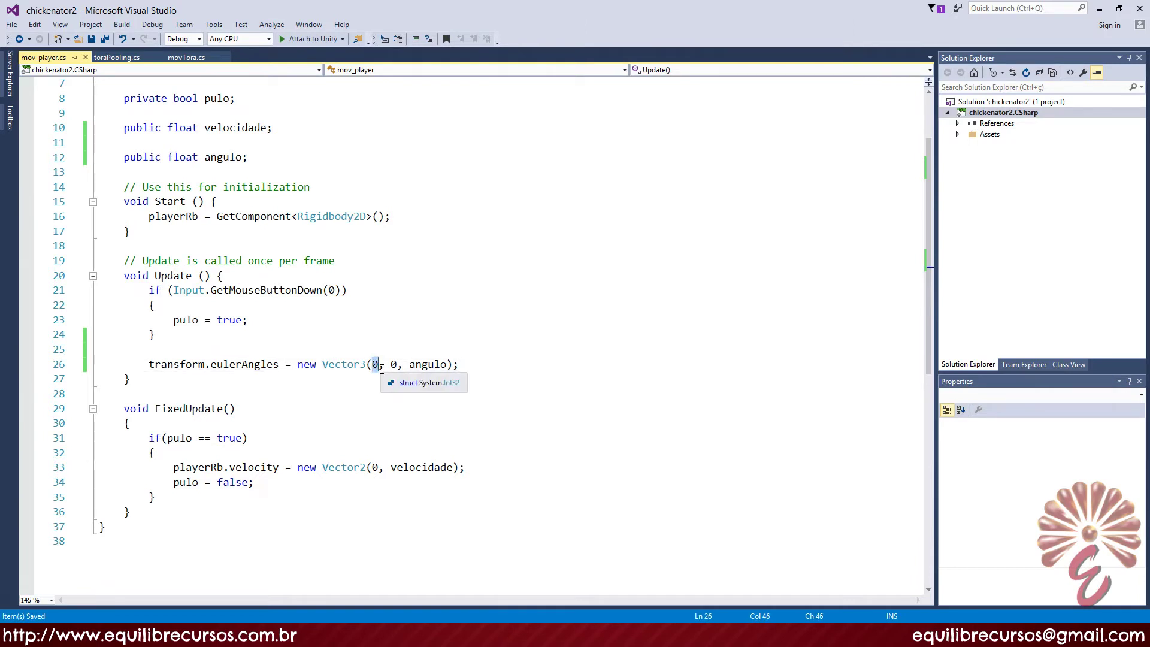
{"action": "double_click", "coordinate": [394, 364]}
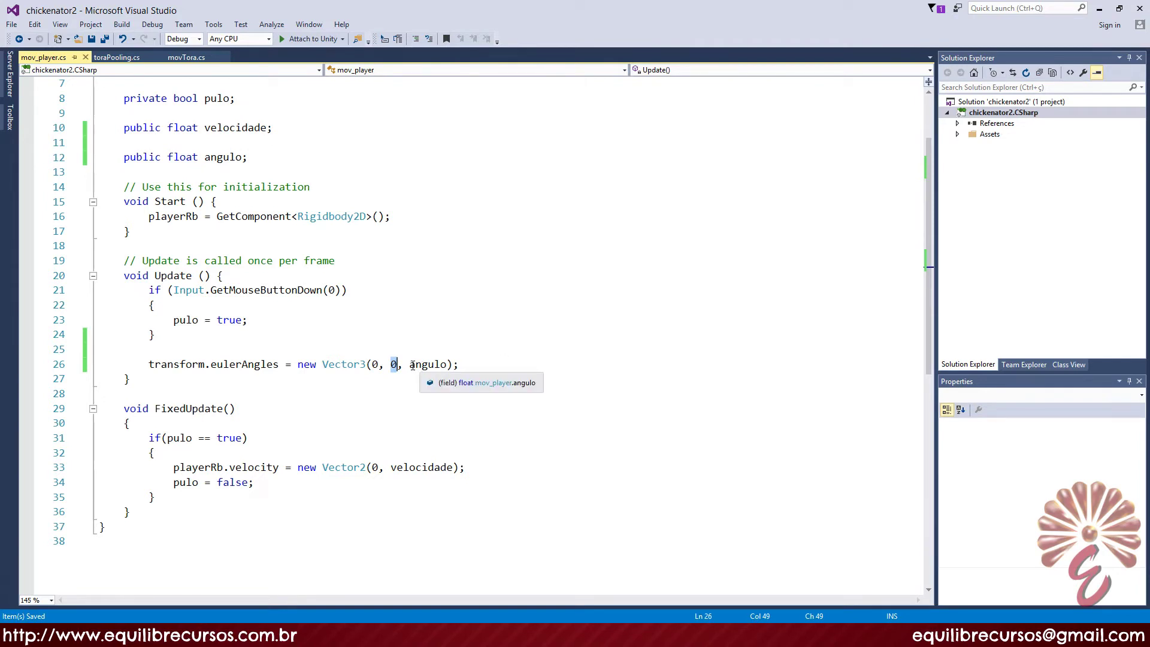
{"action": "left_click_drag", "start_coordinate": [413, 365], "coordinate": [447, 364]}
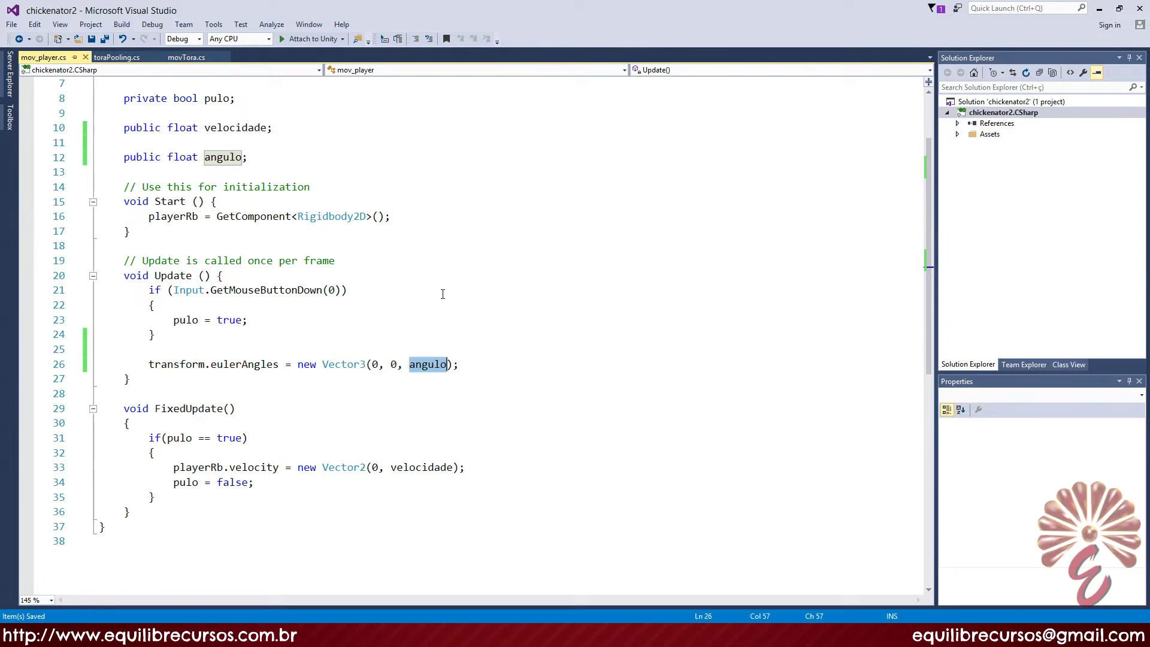
{"action": "left_click", "coordinate": [290, 505]}
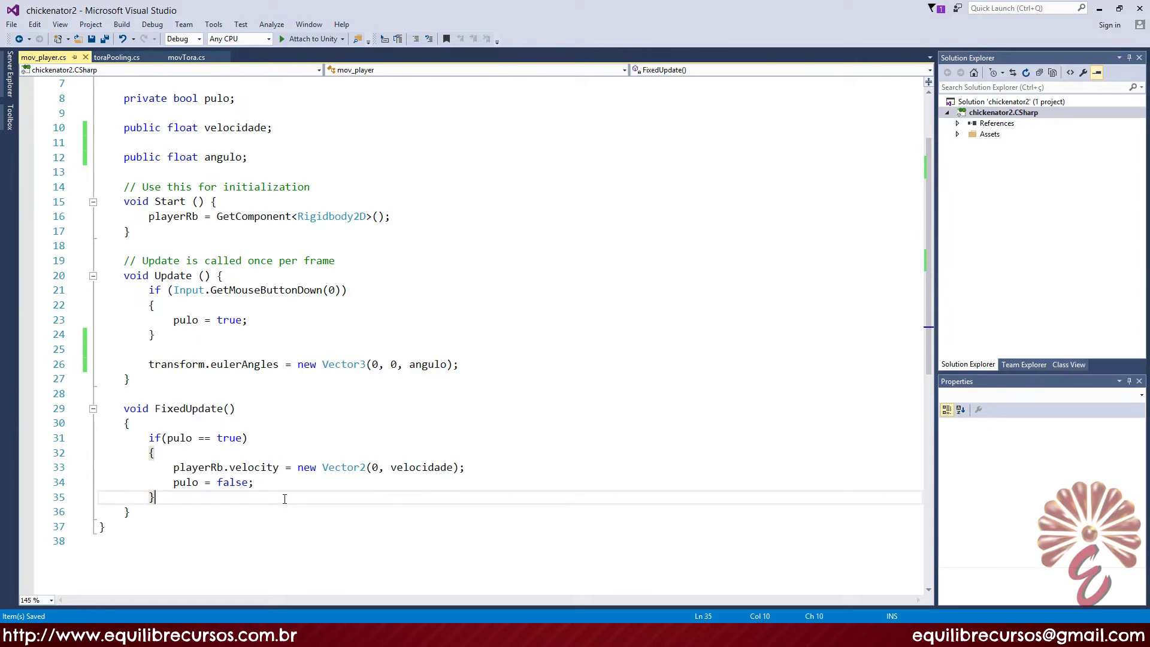
{"action": "key", "text": "Return"}
{"action": "key", "text": "Return"}
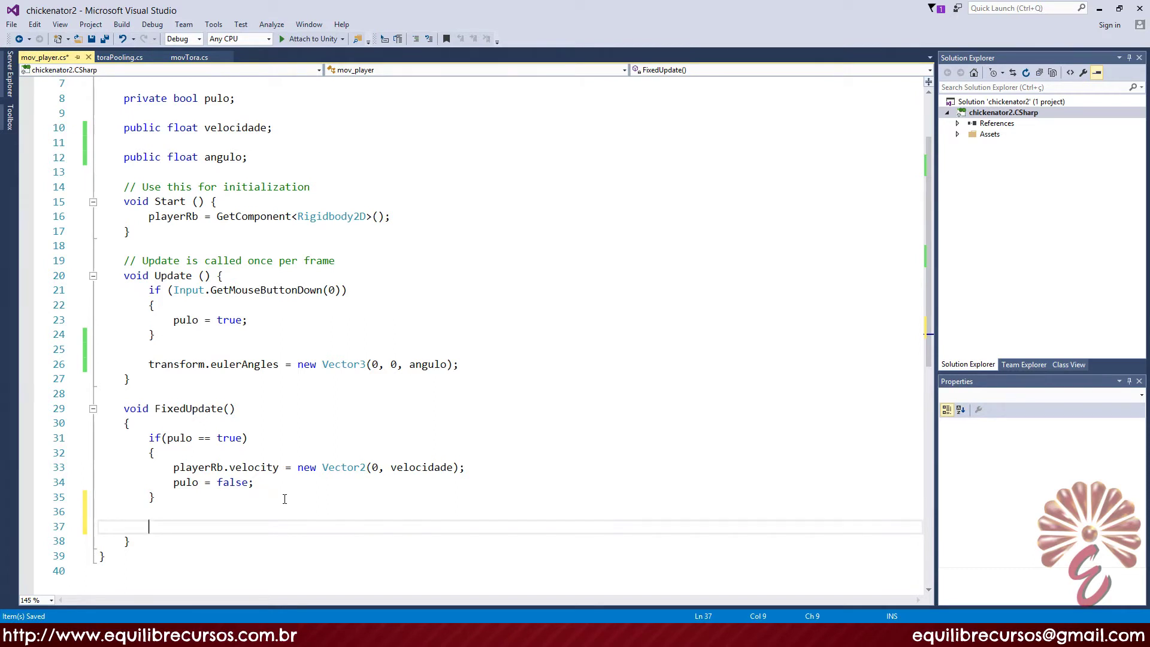
Step: Add an empty 'if (playerRb.velocity.y < 0) { }' block in FixedUpdate
{"action": "type", "text": "if ("}
{"action": "type", "text": "playerRb"}
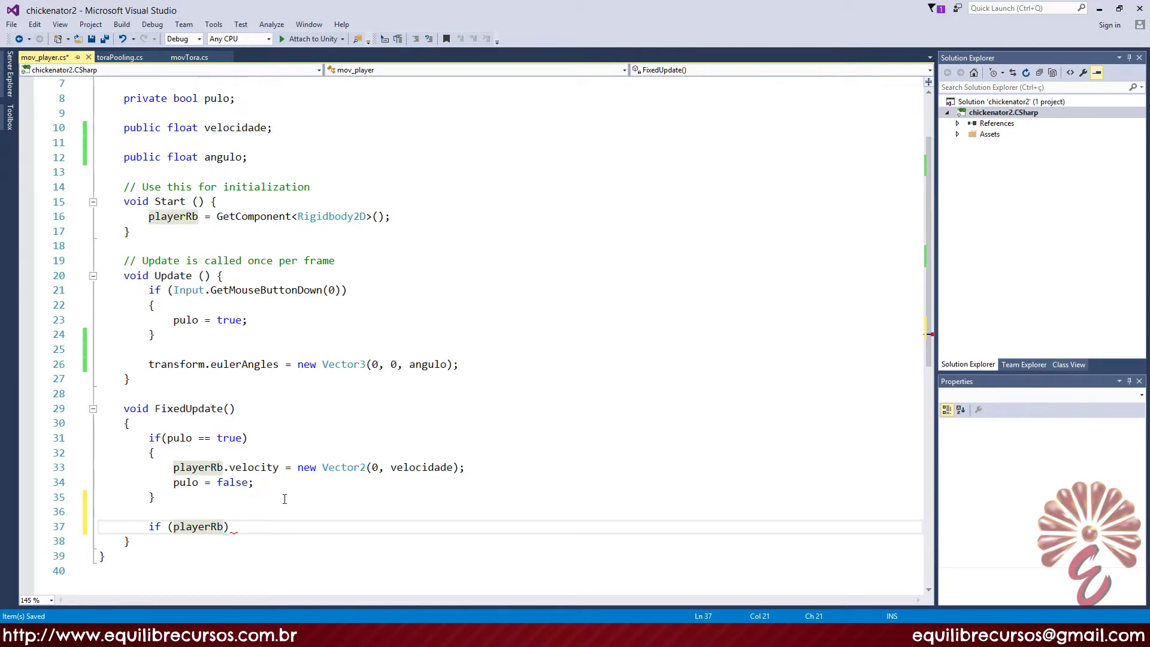
{"action": "type", "text": ".velocity.y"}
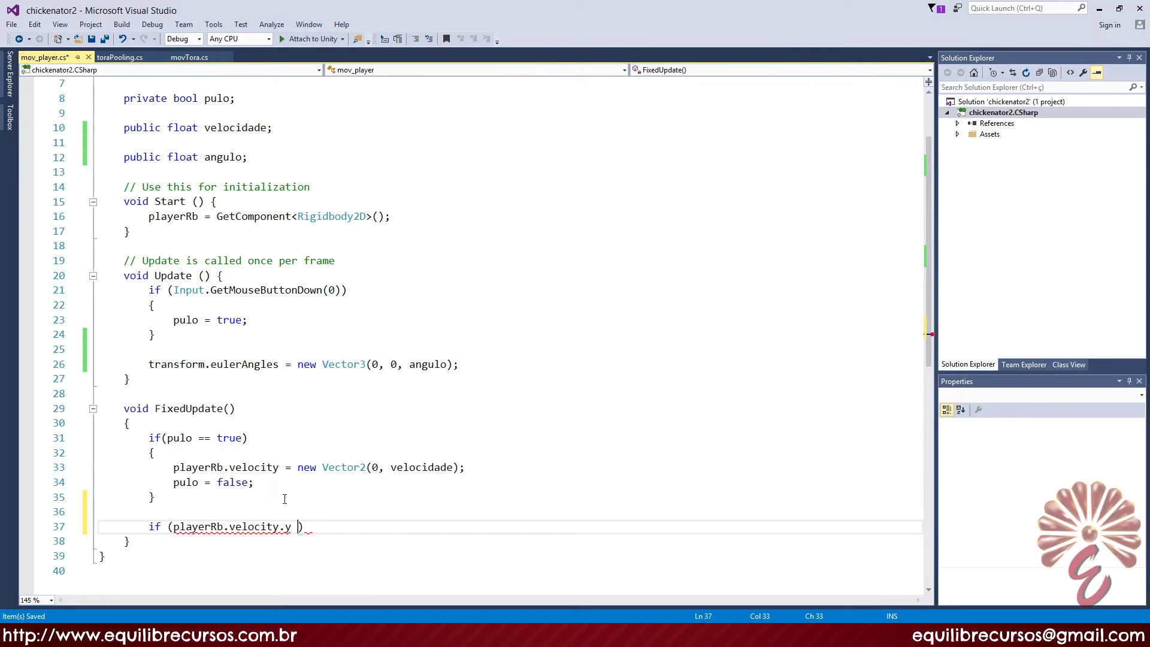
{"action": "type", "text": "< "}
{"action": "type", "text": "0"}
{"action": "type", "text": ") {"}
{"action": "key", "text": "Return"}
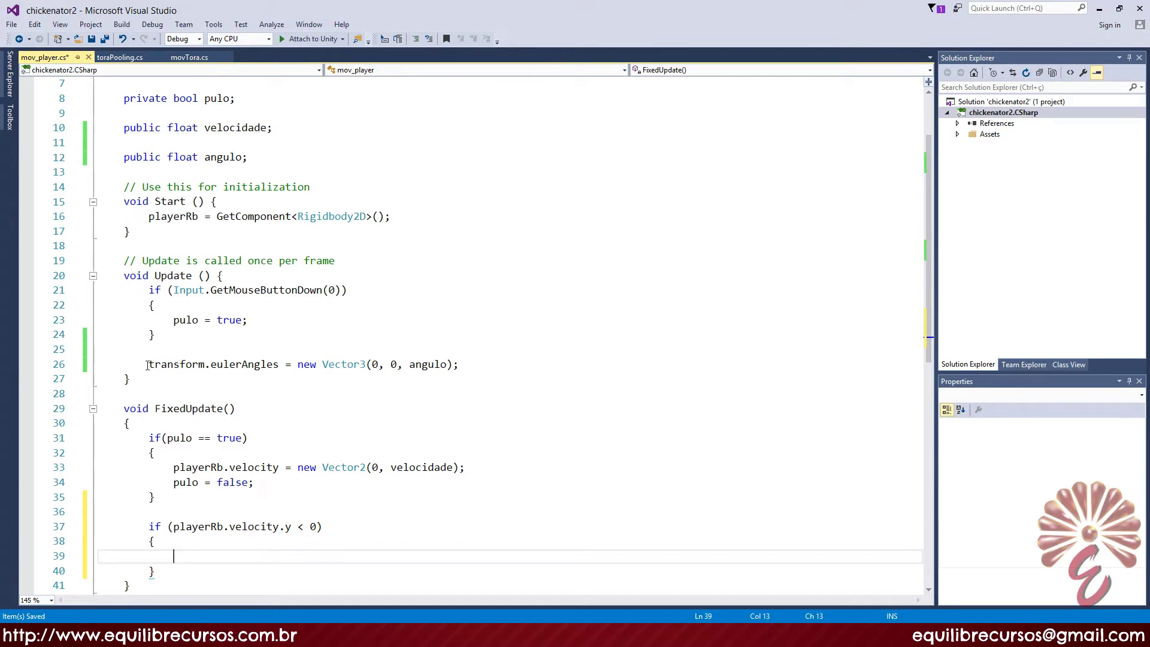
Step: Review the eulerAngles assignment and angulo on line 26, then return to the new if block
{"action": "left_click_drag", "start_coordinate": [148, 364], "coordinate": [456, 364]}
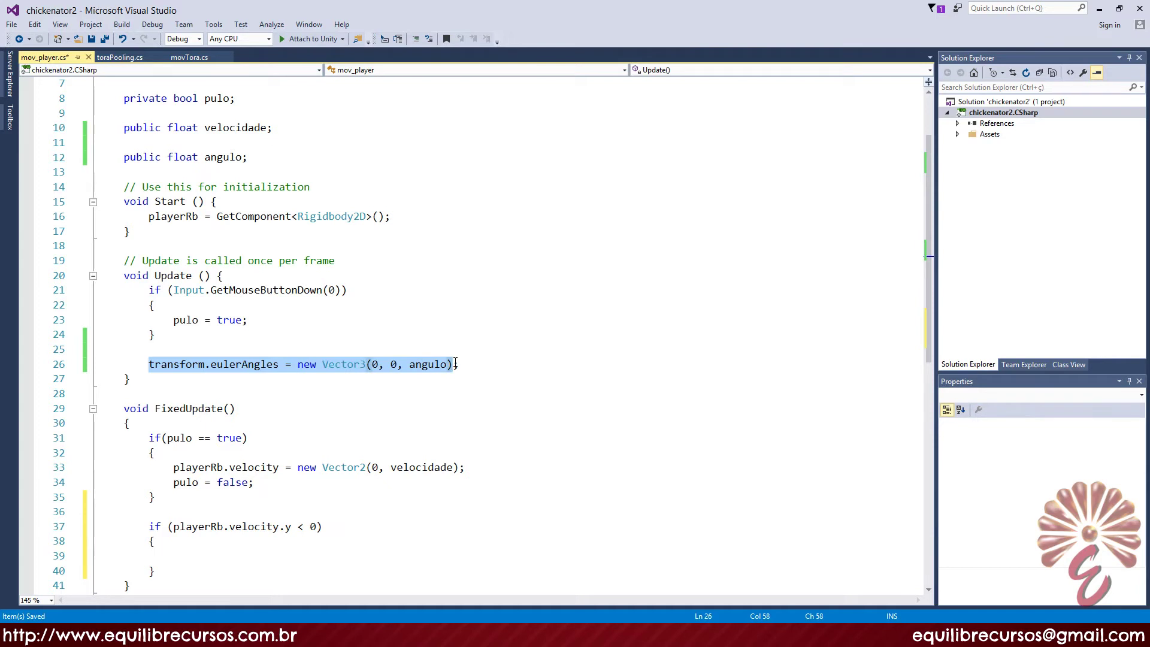
{"action": "left_click", "coordinate": [427, 364]}
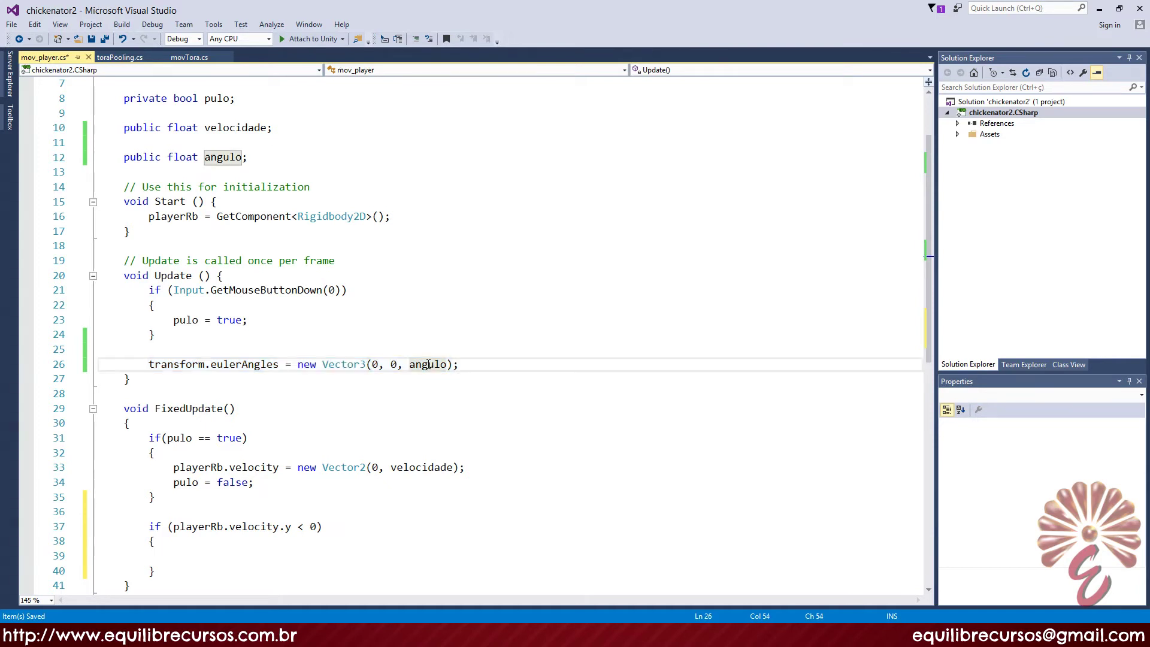
{"action": "left_click", "coordinate": [218, 555]}
{"action": "double_click", "coordinate": [427, 365]}
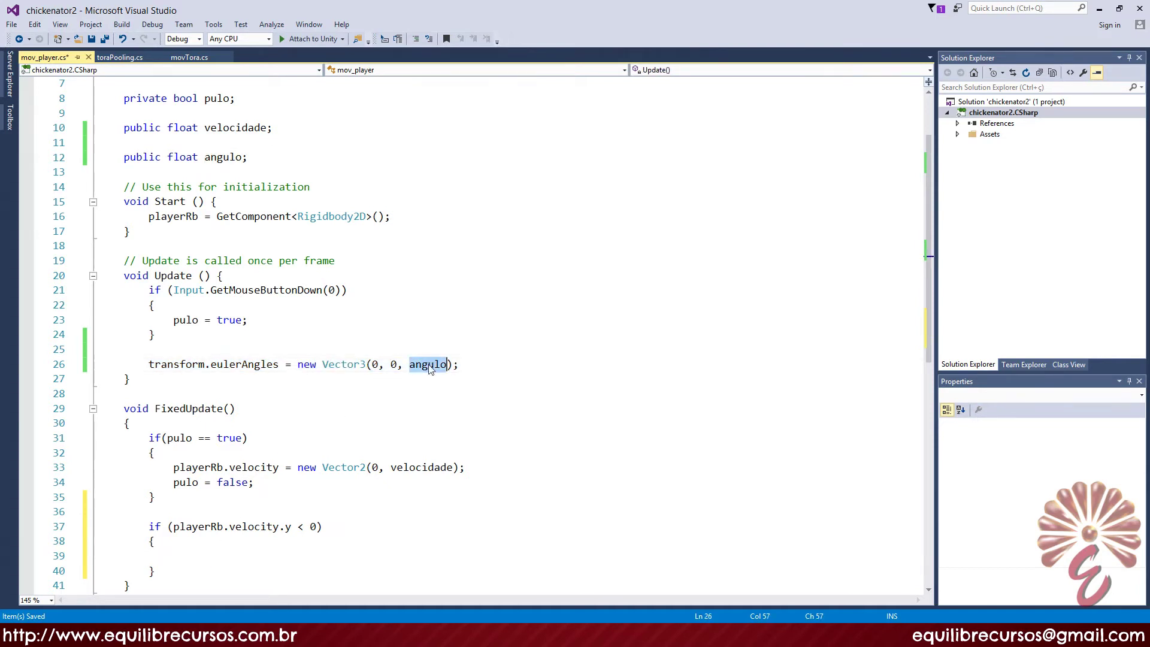
{"action": "left_click", "coordinate": [215, 551]}
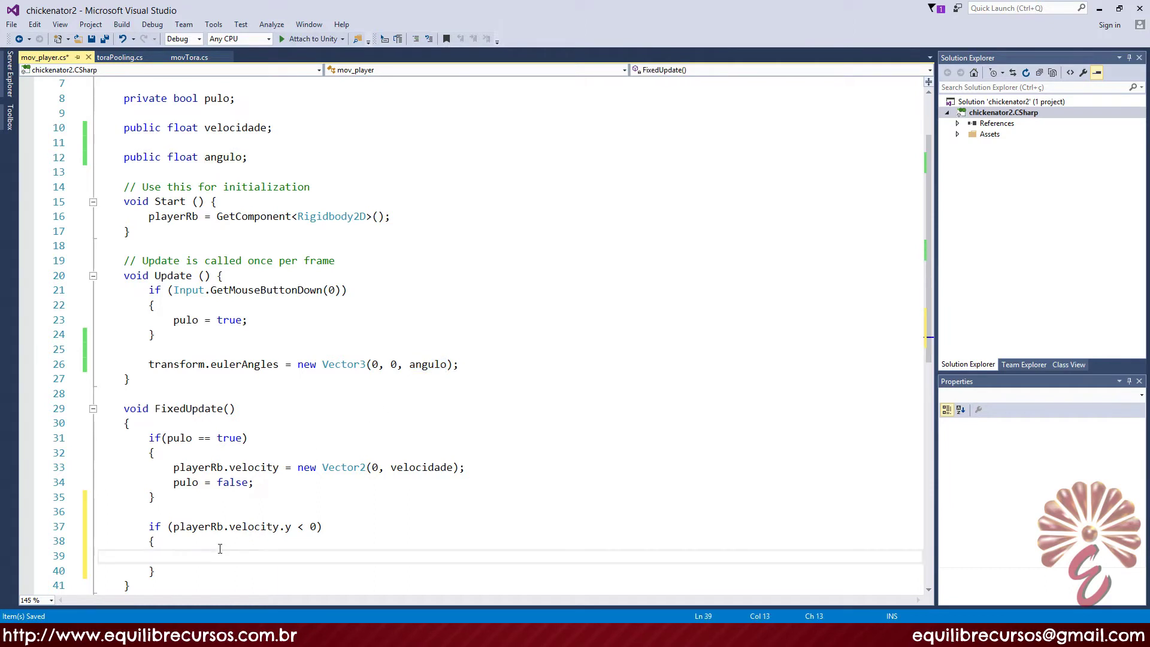
Step: Write 'angulo = Mathf.Lerp(0, -90, playerRb.velocity.y);' in the if block and save
{"action": "type", "text": "angulo = "}
{"action": "type", "text": "Mathf.Lerp"}
{"action": "type", "text": "("}
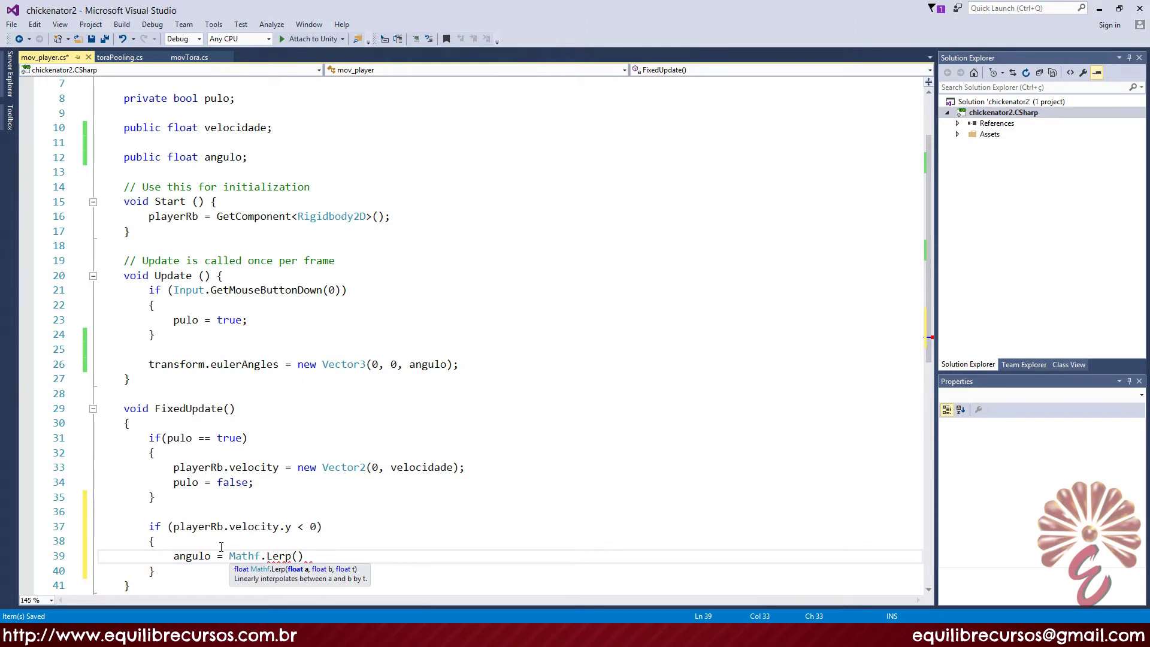
{"action": "type", "text": "0"}
{"action": "type", "text": ", "}
{"action": "type", "text": "-90"}
{"action": "type", "text": ","}
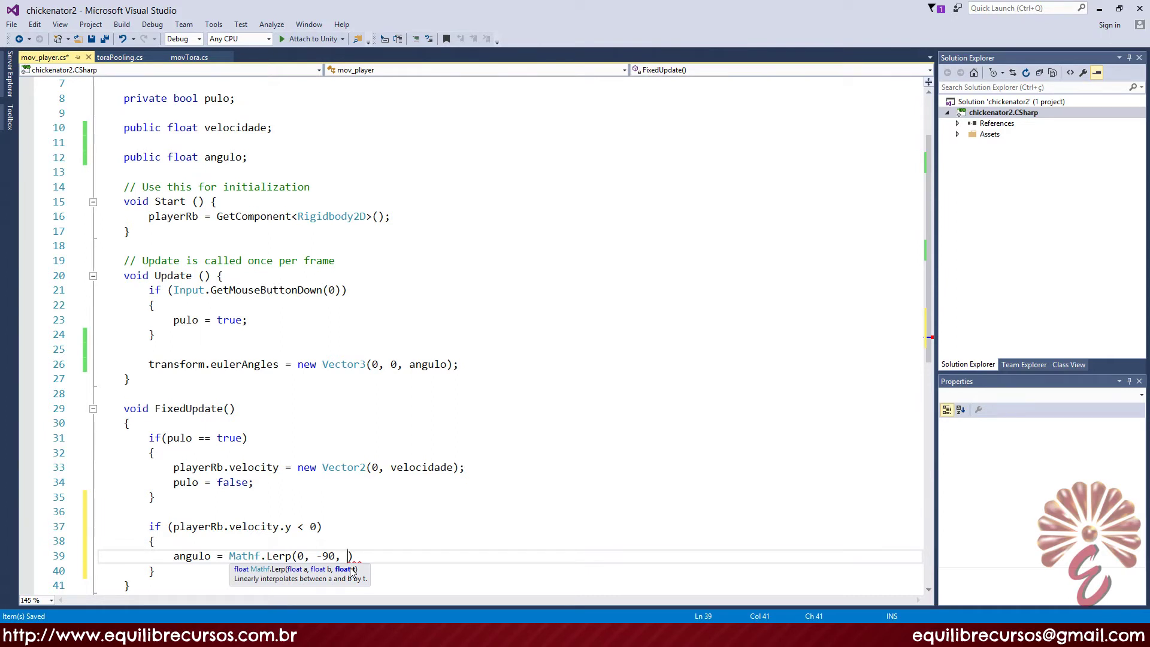
{"action": "type", "text": "playerRb"}
{"action": "type", "text": ".v"}
{"action": "key", "text": "Tab"}
{"action": "type", "text": ".y);"}
{"action": "key", "text": "ctrl+s"}
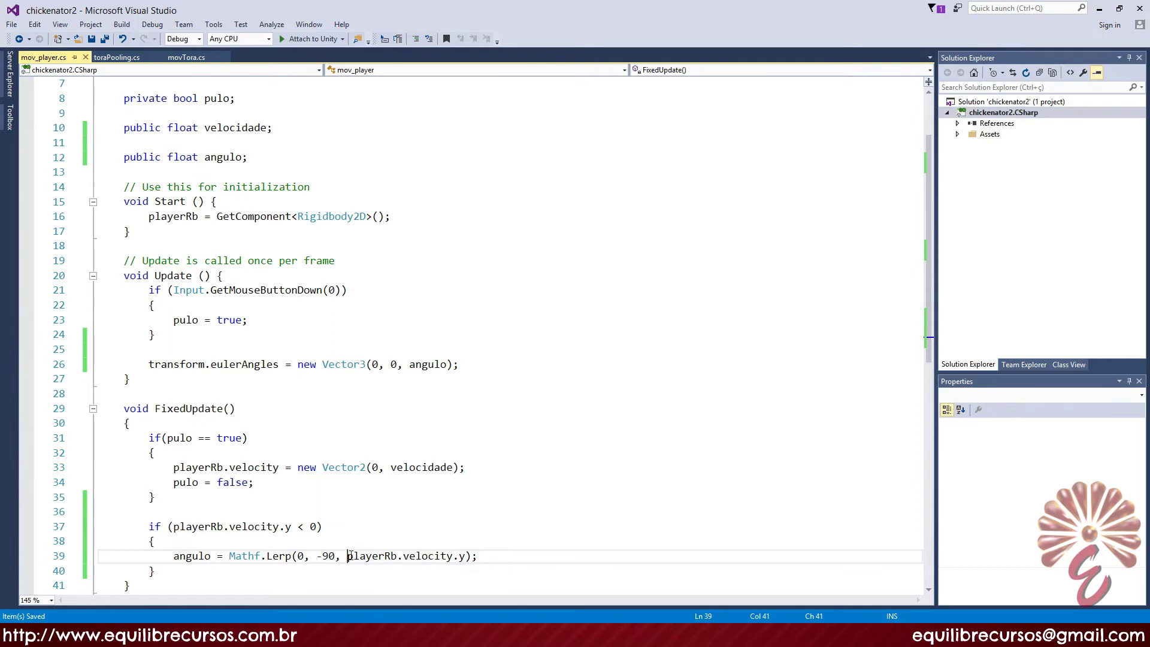
{"action": "left_click_drag", "start_coordinate": [348, 556], "coordinate": [462, 556]}
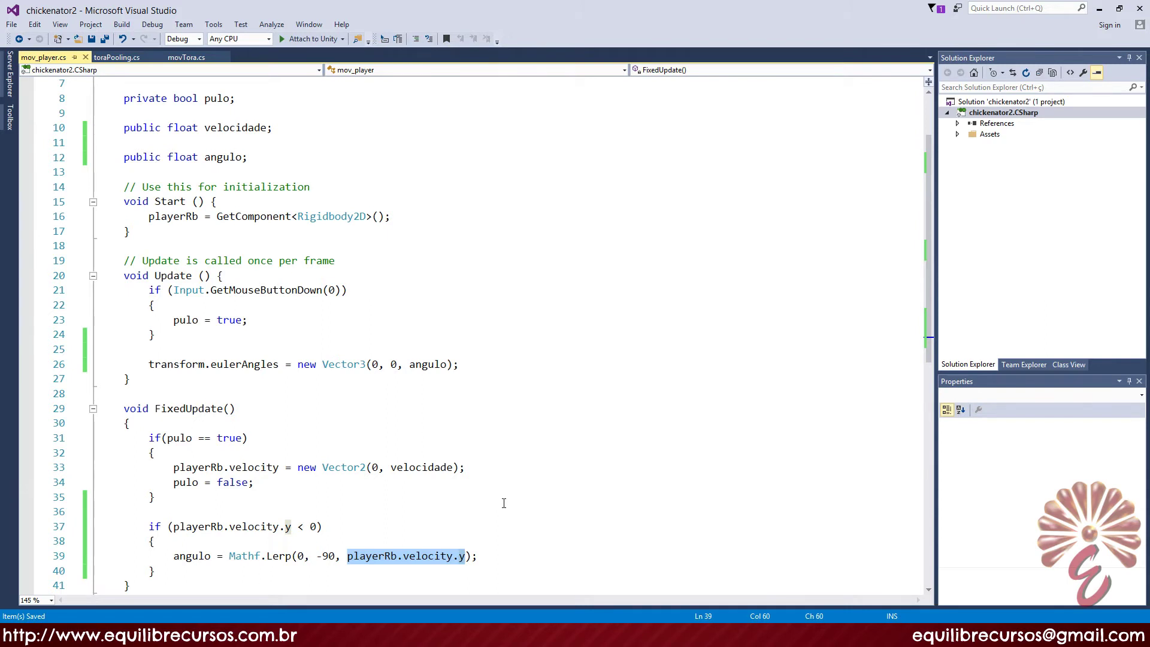
{"action": "key", "text": "Left"}
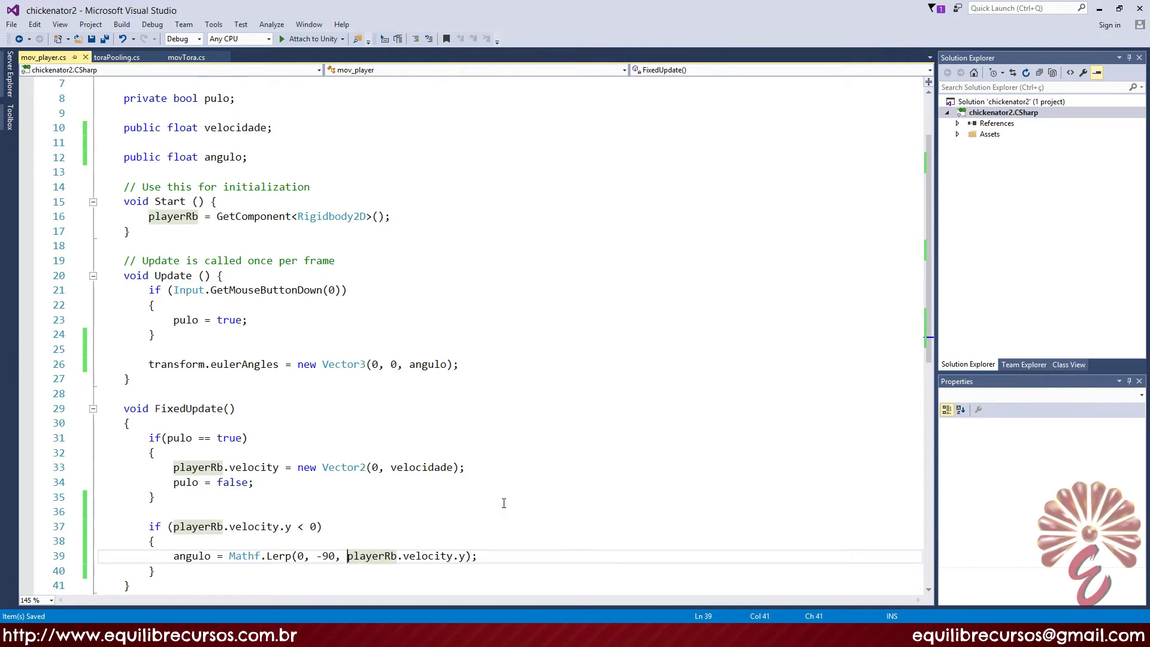
Step: Negate the Lerp argument to -playerRb.velocity.y and append '/ divisor' to it
{"action": "type", "text": "-"}
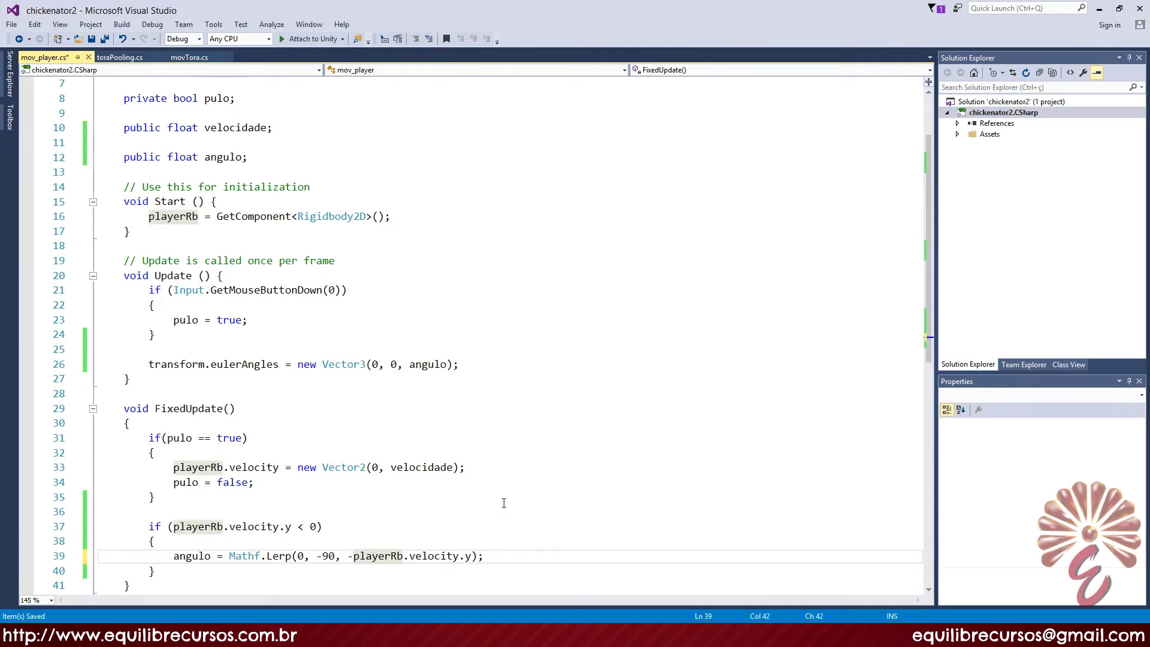
{"action": "left_click_drag", "start_coordinate": [347, 556], "coordinate": [473, 557]}
{"action": "left_click", "coordinate": [366, 556]}
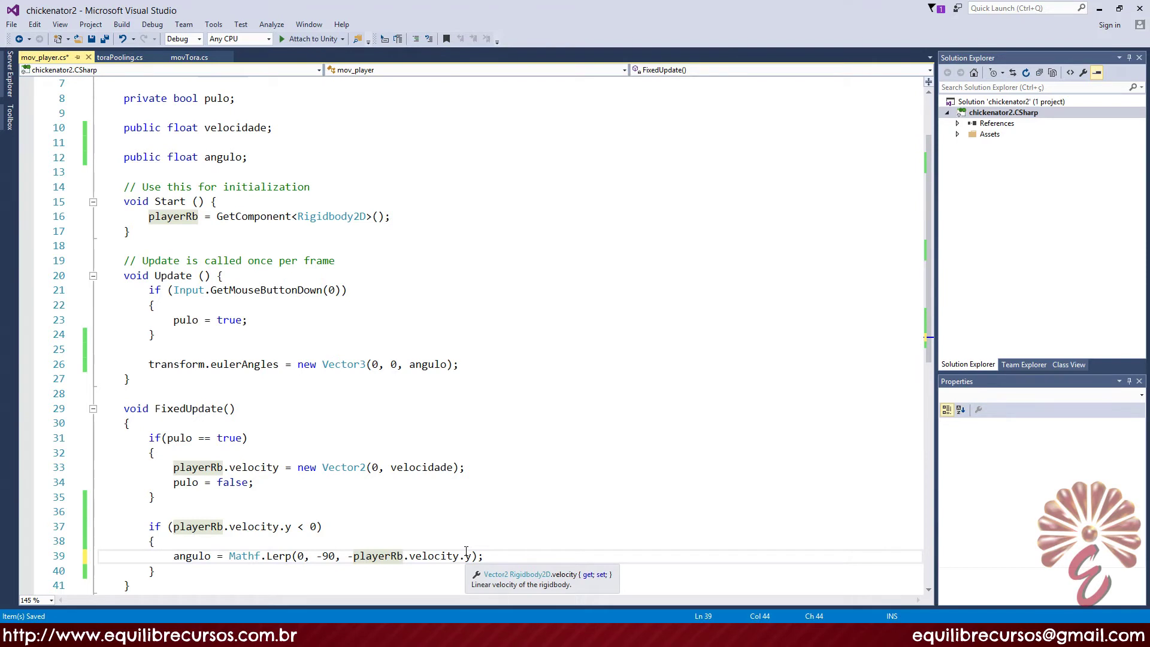
{"action": "left_click_drag", "start_coordinate": [348, 557], "coordinate": [473, 557]}
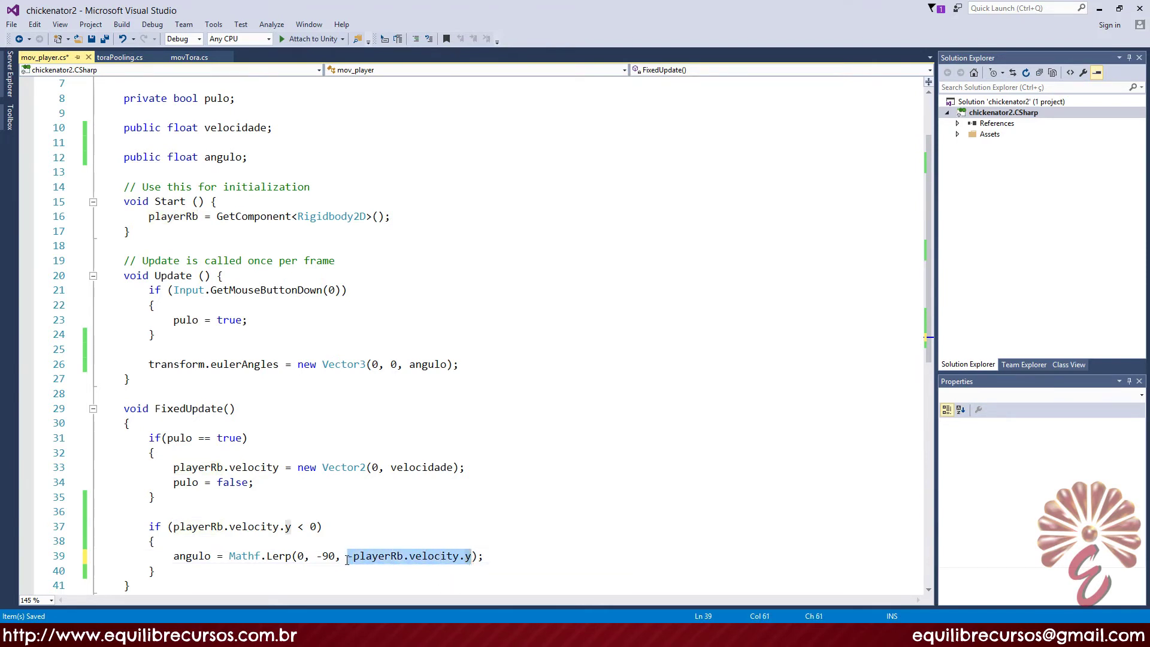
{"action": "left_click", "coordinate": [402, 557]}
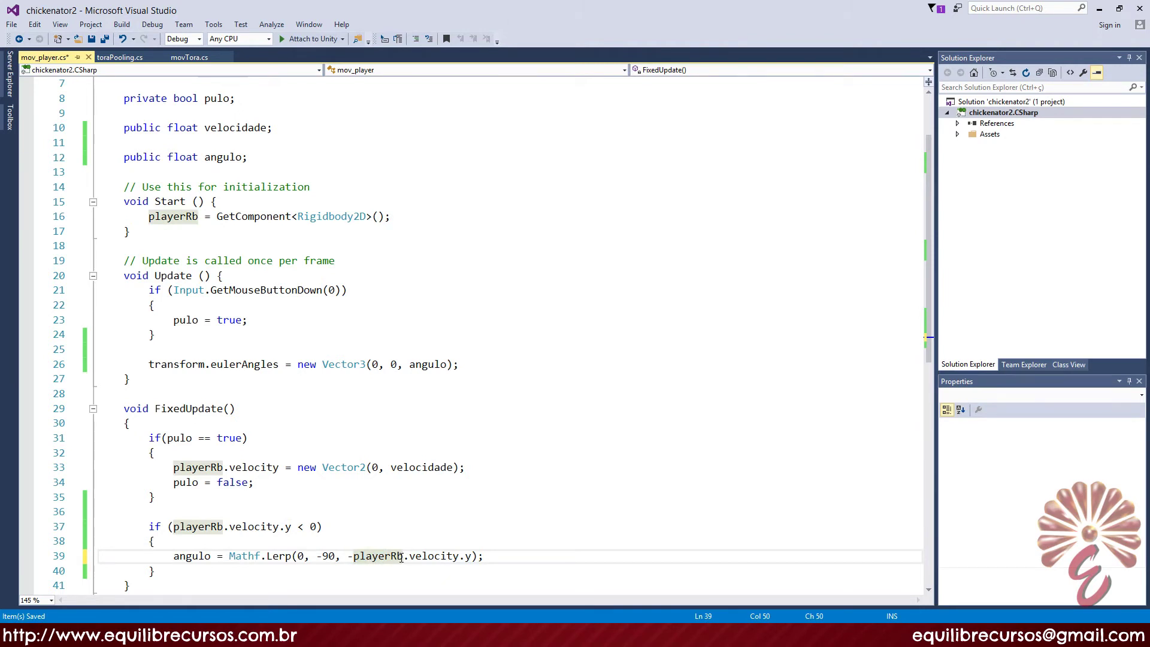
{"action": "left_click", "coordinate": [352, 557]}
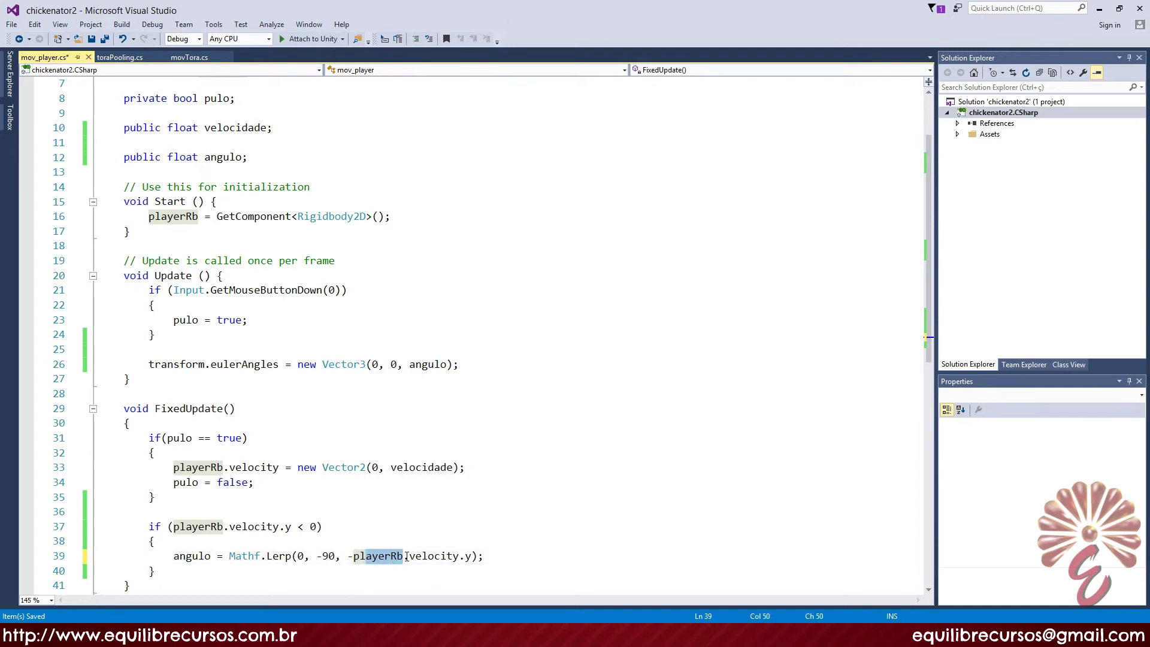
{"action": "left_click_drag", "start_coordinate": [365, 557], "coordinate": [459, 557]}
{"action": "left_click", "coordinate": [386, 557]}
{"action": "left_click_drag", "start_coordinate": [353, 557], "coordinate": [348, 557]}
{"action": "left_click", "coordinate": [471, 556]}
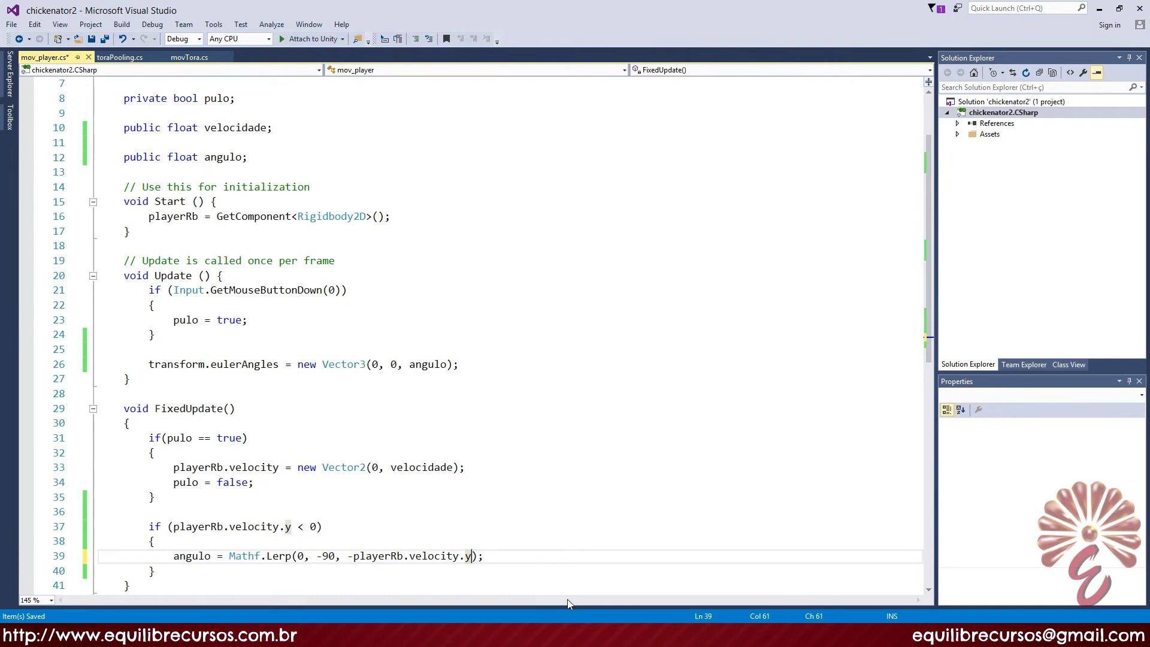
{"action": "type", "text": "/ "}
{"action": "type", "text": "divisor"}
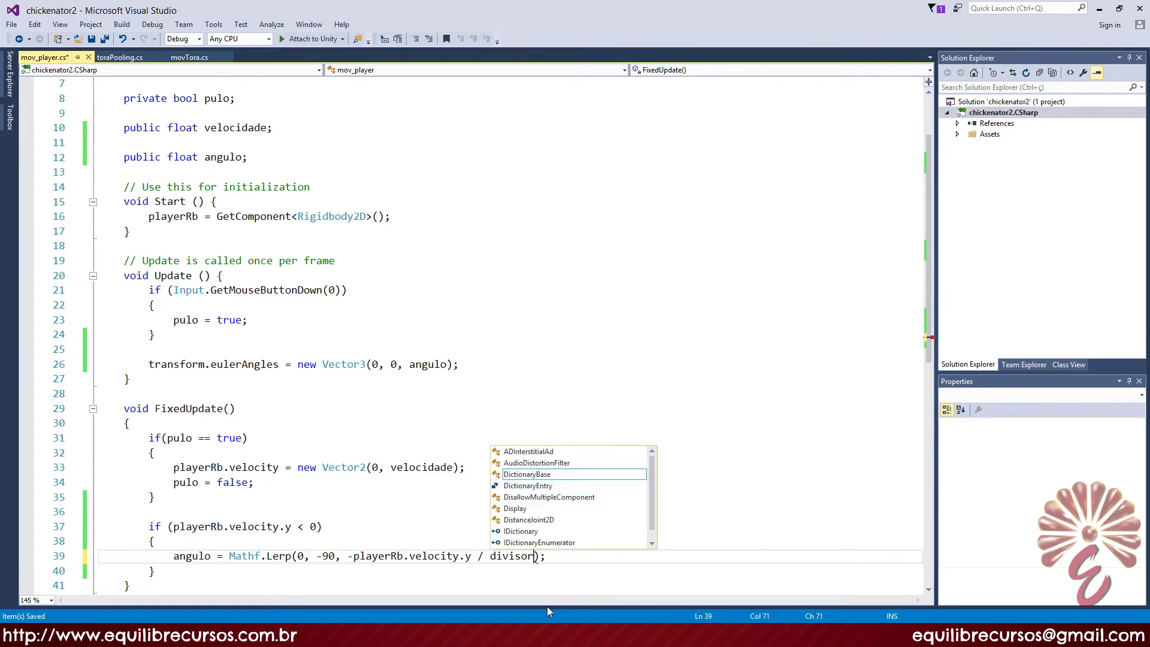
Step: Declare 'public float divisor;' below angulo, save the script, and return to Unity
{"action": "key", "text": "Escape"}
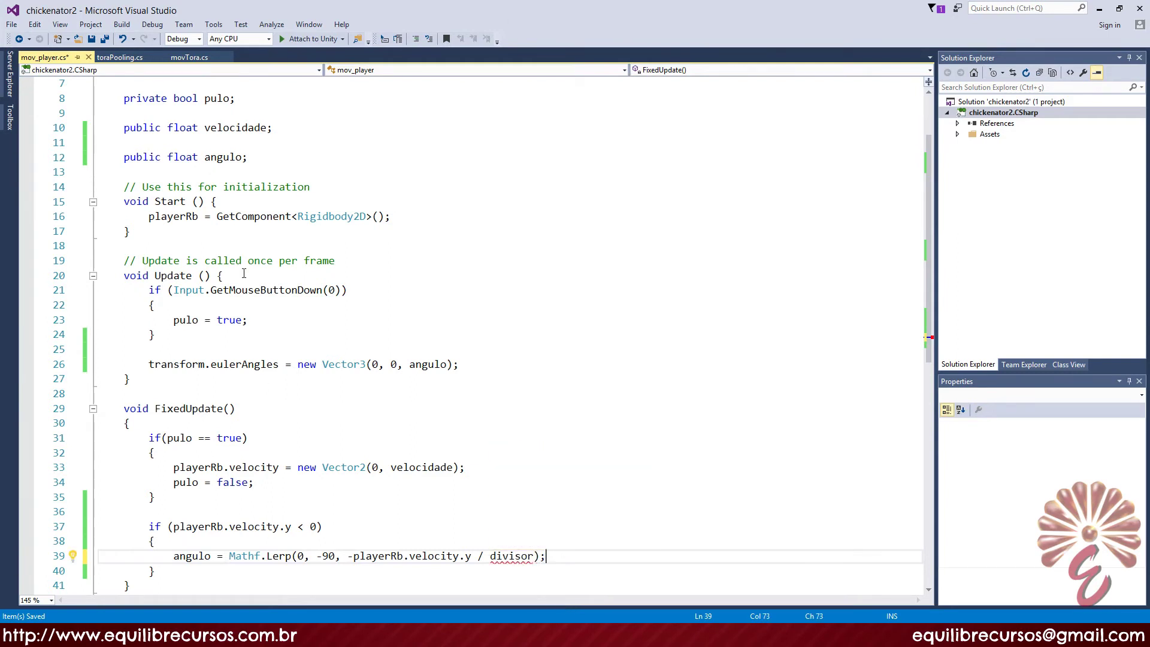
{"action": "left_click", "coordinate": [254, 160]}
{"action": "key", "text": "Return"}
{"action": "type", "text": "public false"}
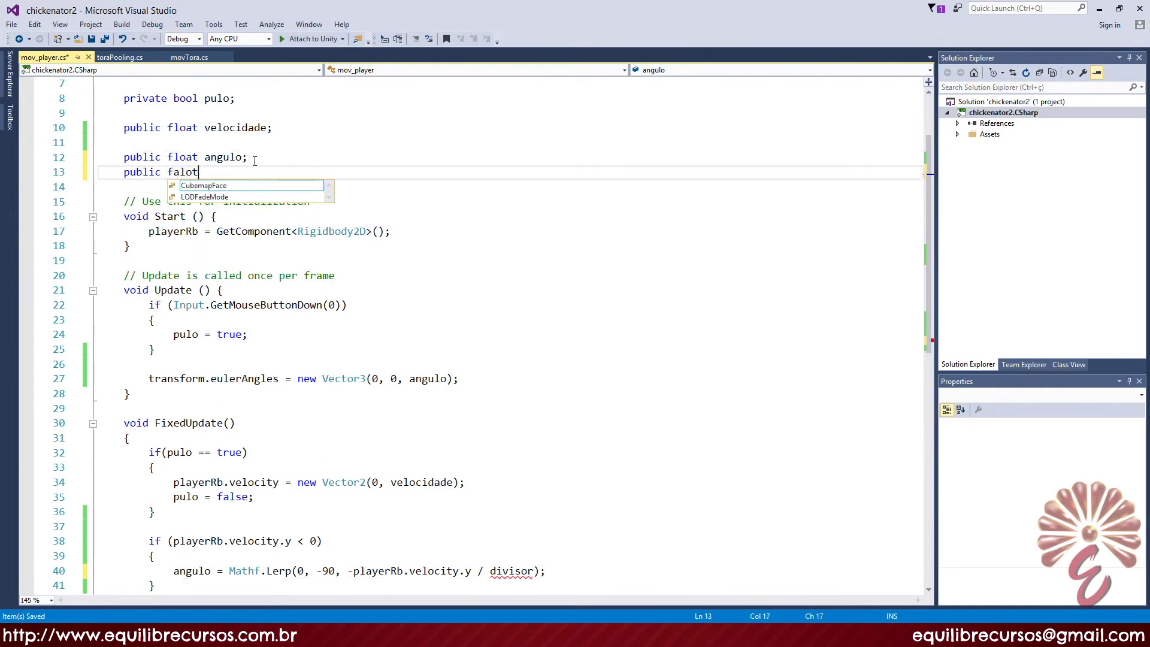
{"action": "key", "text": "BackSpace"}
{"action": "key", "text": "BackSpace"}
{"action": "key", "text": "BackSpace"}
{"action": "type", "text": "loat divisor;"}
{"action": "key", "text": "ctrl+s"}
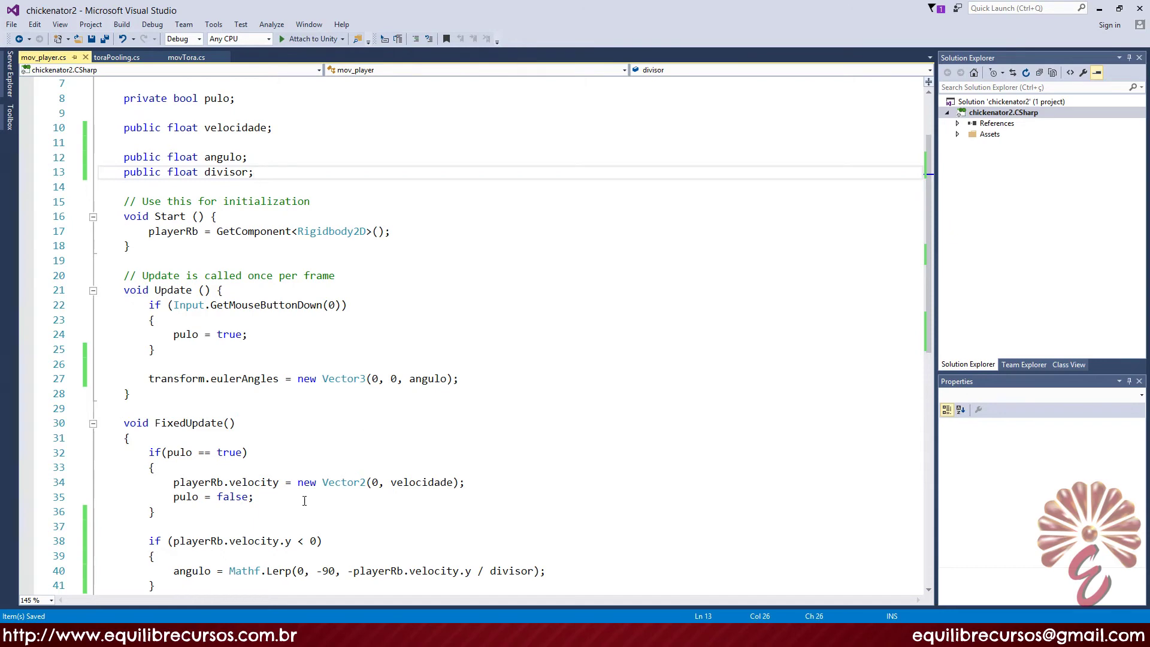
{"action": "key", "text": "alt+Tab"}
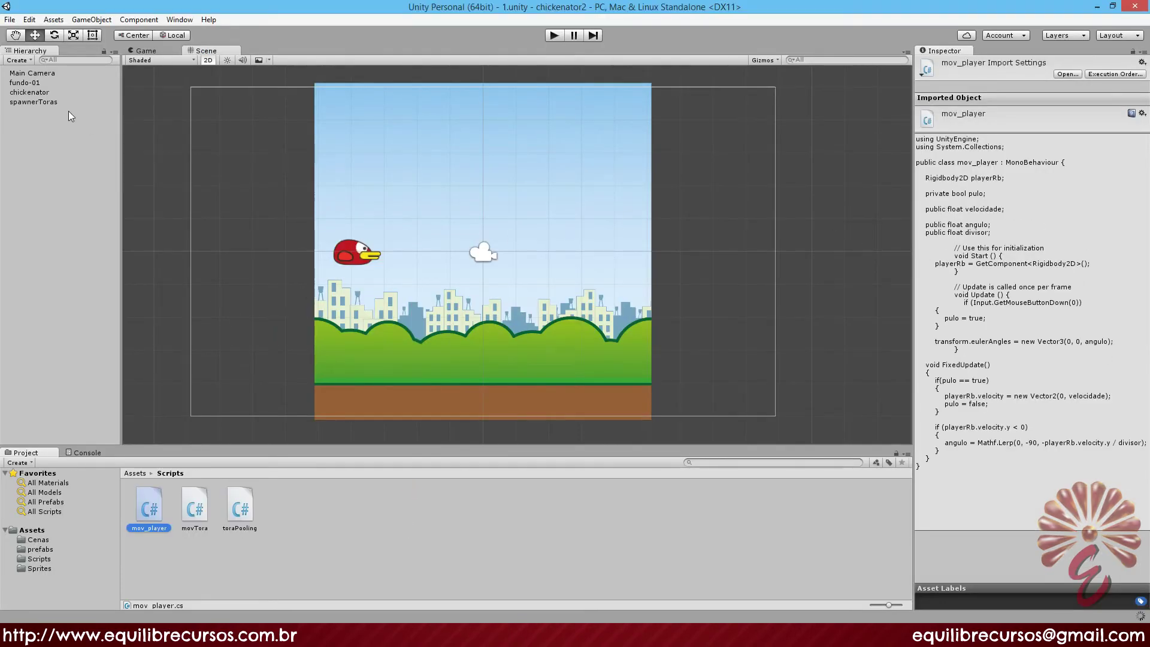
Step: Set the chickenator's Mov_player Divisor to 10 in the Inspector
{"action": "left_click", "coordinate": [29, 93]}
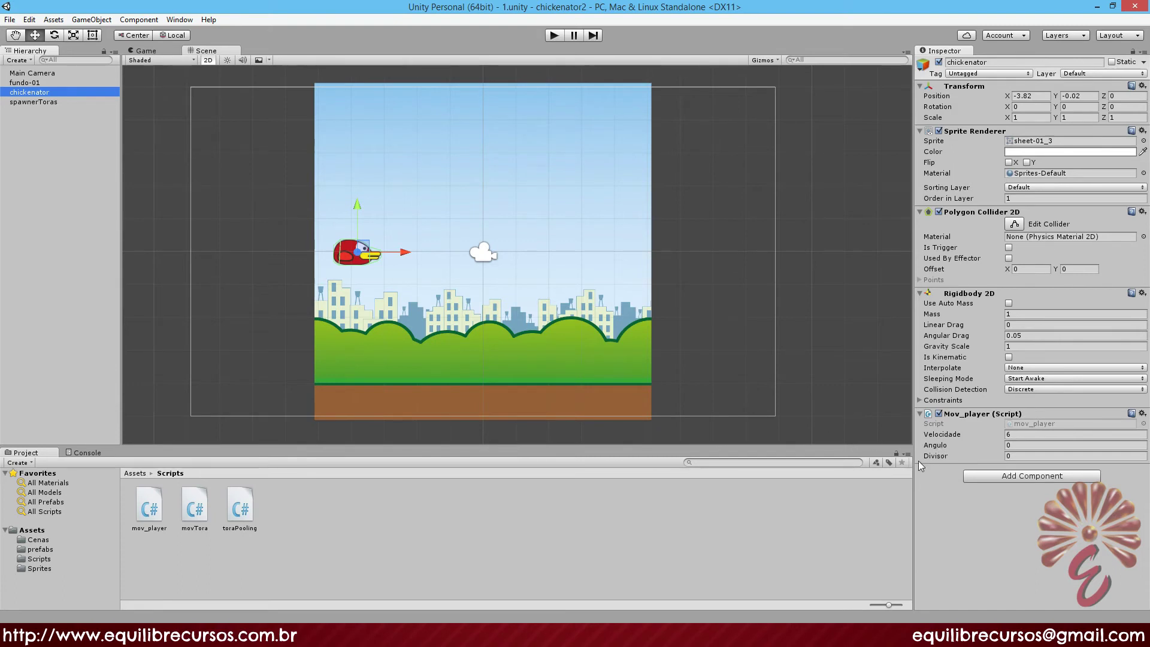
{"action": "left_click", "coordinate": [1023, 456]}
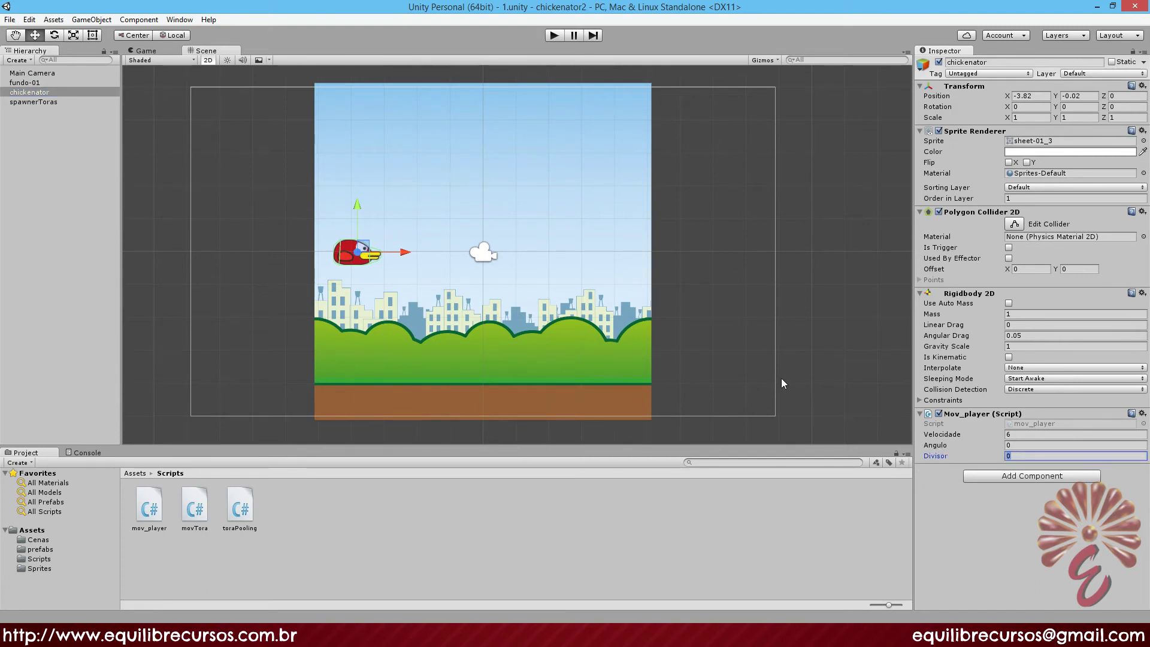
{"action": "type", "text": "10"}
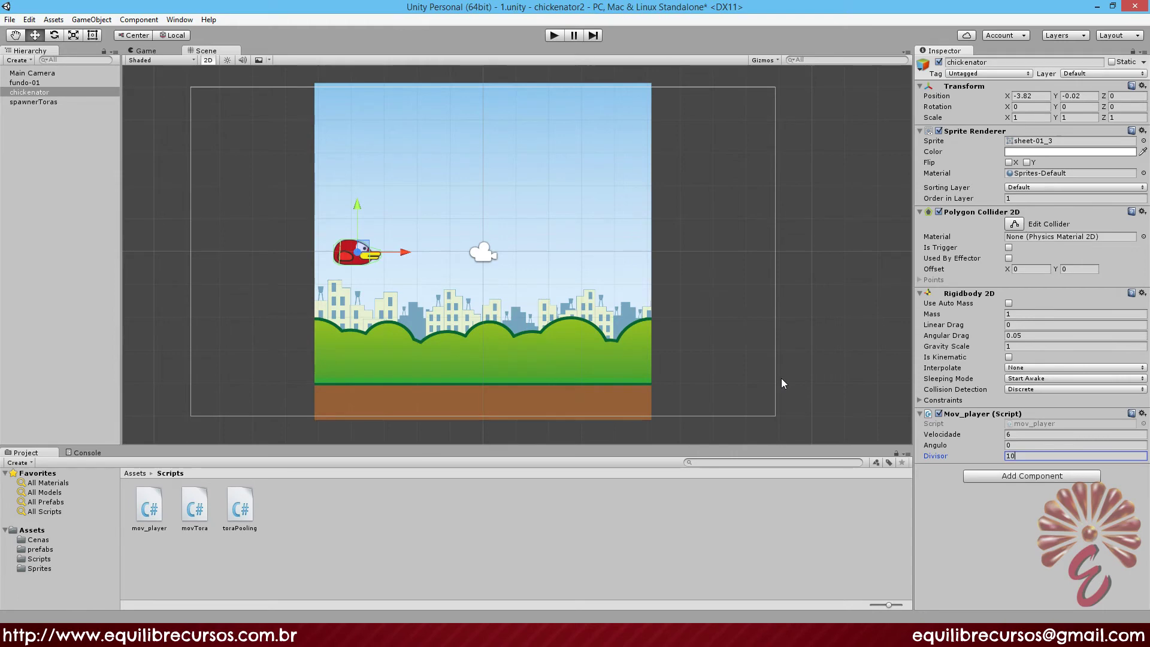
Step: Check the '-playerRb.velocity.y / divisor' term in the Lerp call, then return to Unity
{"action": "key", "text": "alt+Tab"}
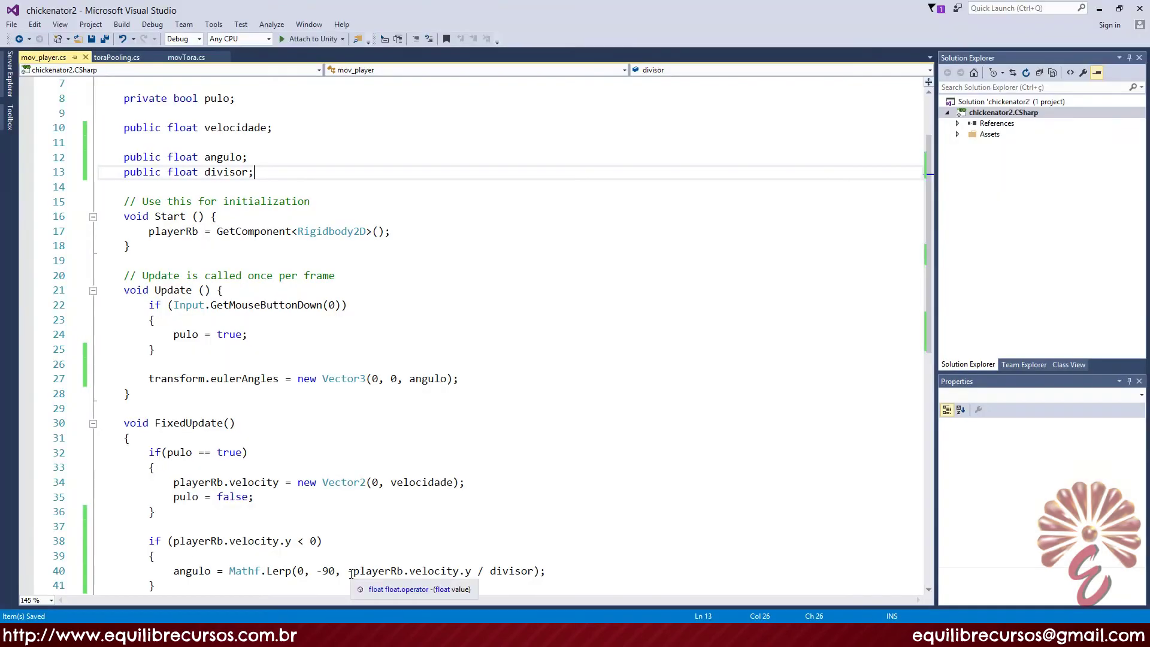
{"action": "left_click_drag", "start_coordinate": [349, 573], "coordinate": [472, 573]}
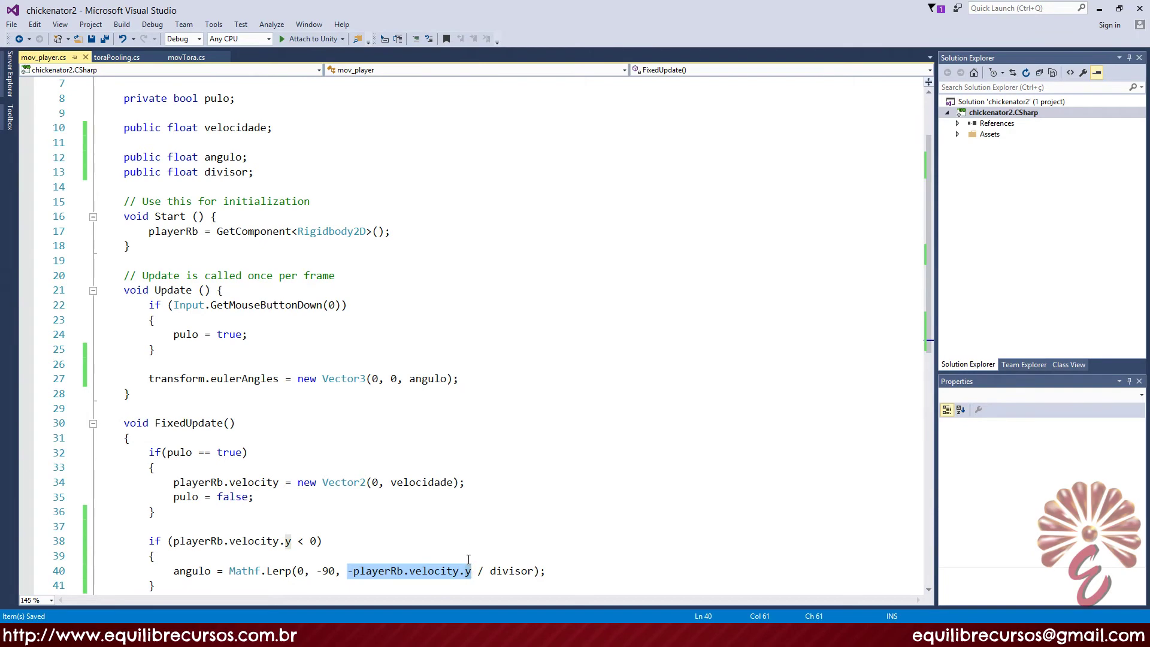
{"action": "double_click", "coordinate": [512, 571]}
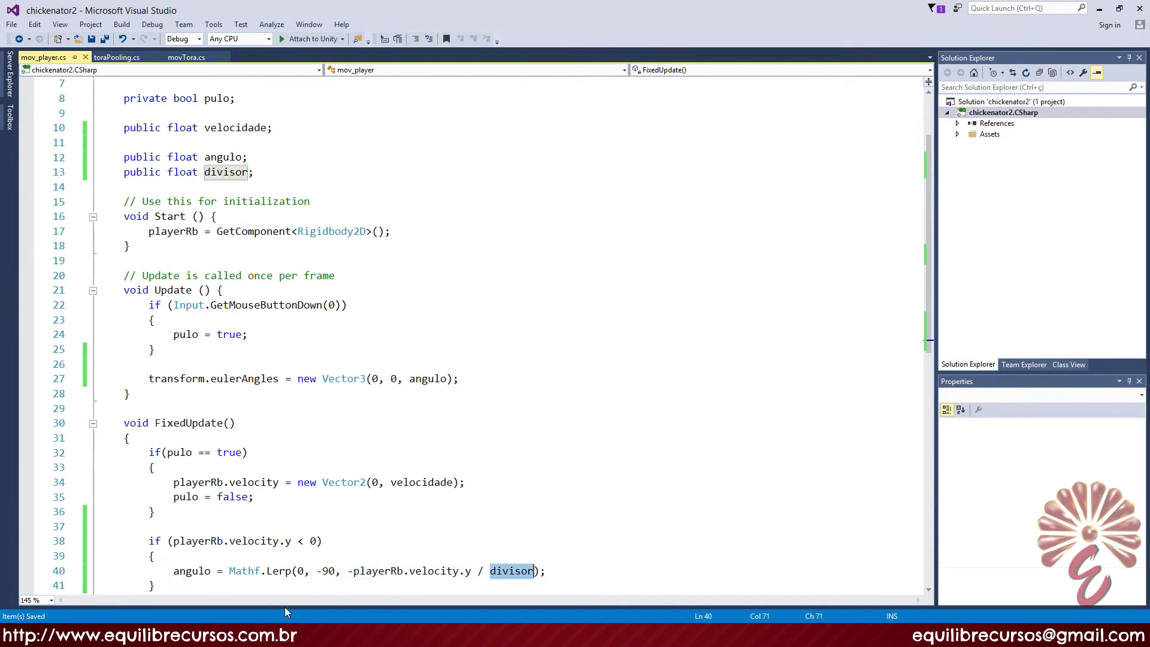
{"action": "key", "text": "alt+Tab"}
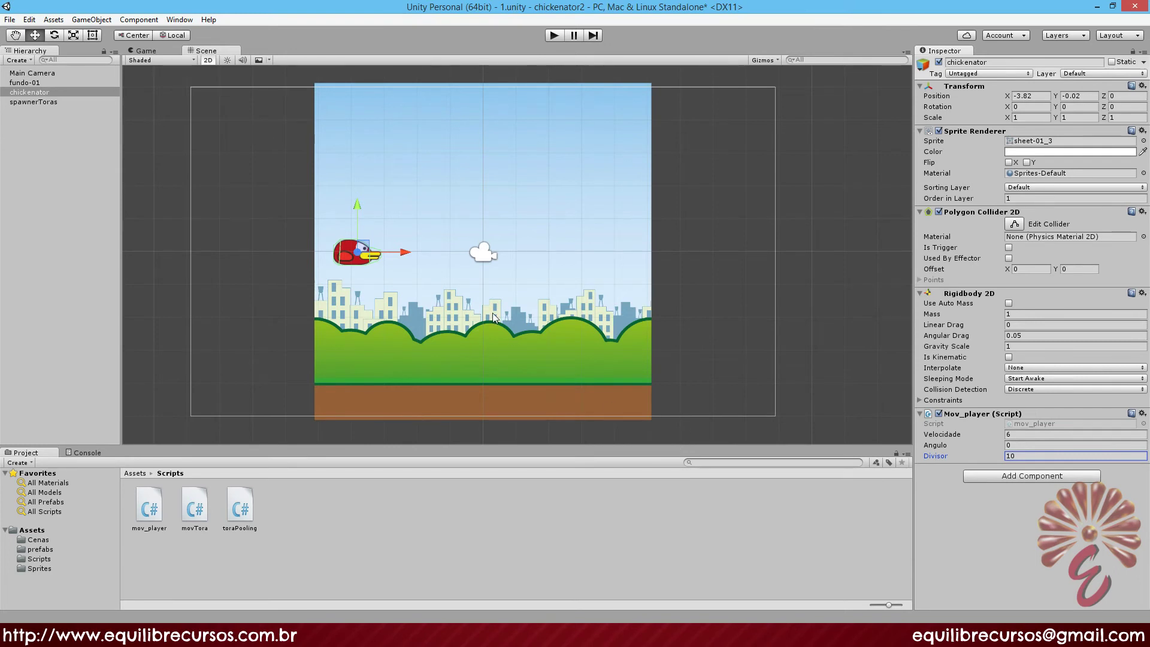
{"action": "left_click", "coordinate": [554, 35]}
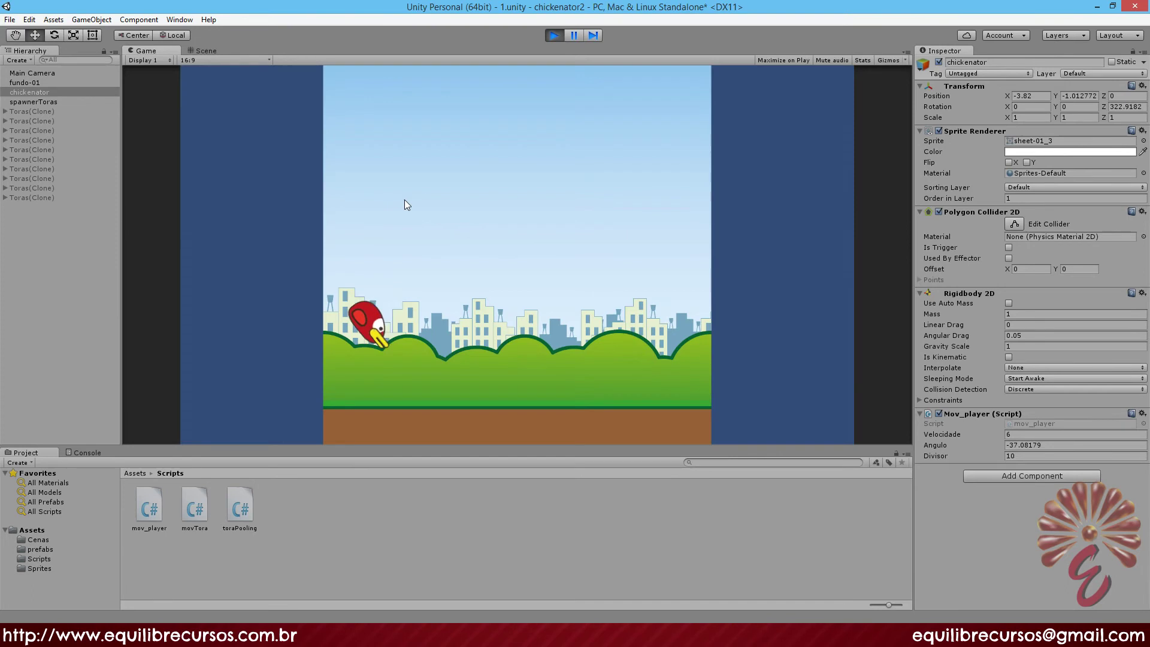
{"action": "left_click", "coordinate": [404, 200]}
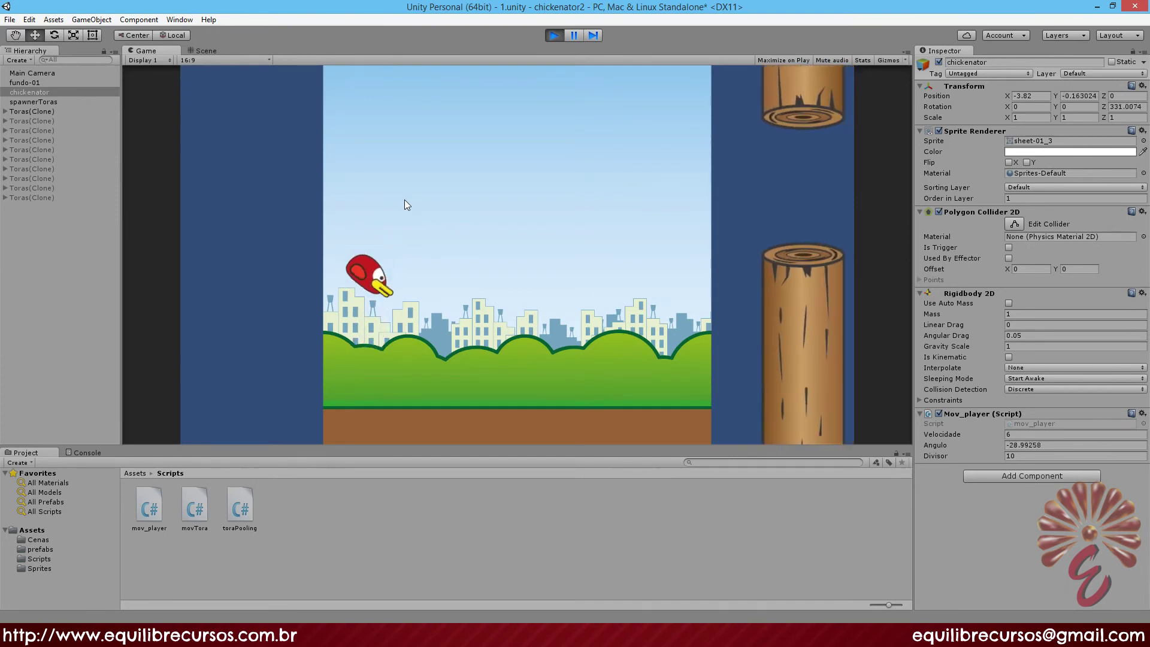
{"action": "left_click", "coordinate": [405, 200]}
{"action": "left_click", "coordinate": [404, 200]}
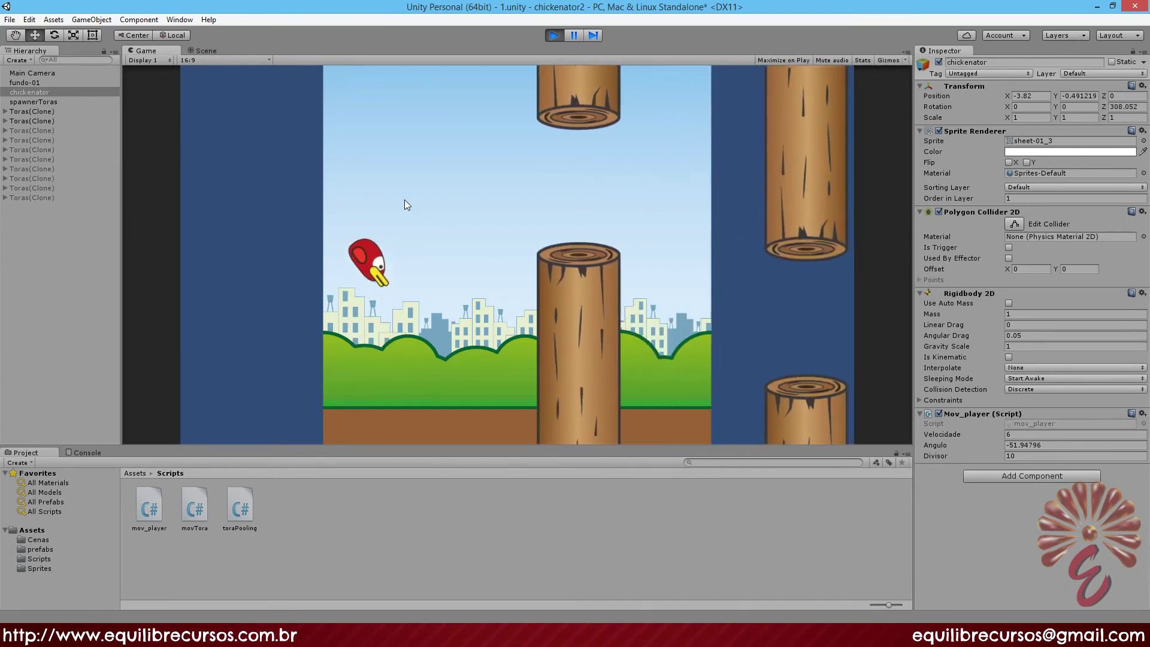
{"action": "left_click", "coordinate": [404, 199]}
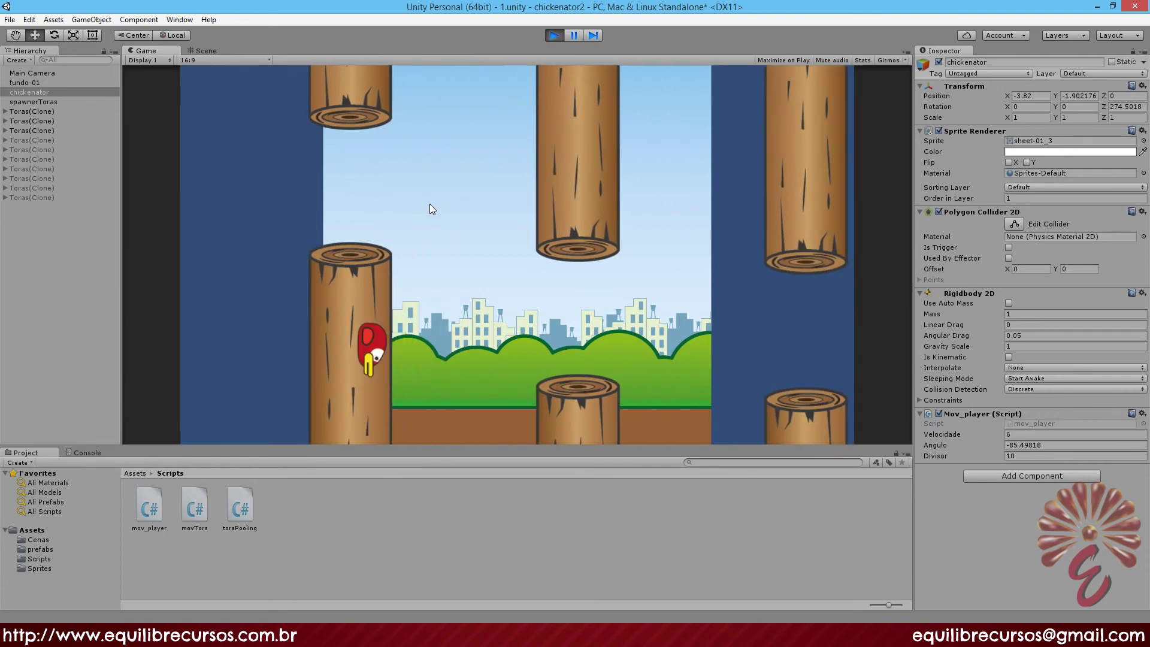
{"action": "left_click", "coordinate": [429, 204]}
{"action": "left_click", "coordinate": [430, 204]}
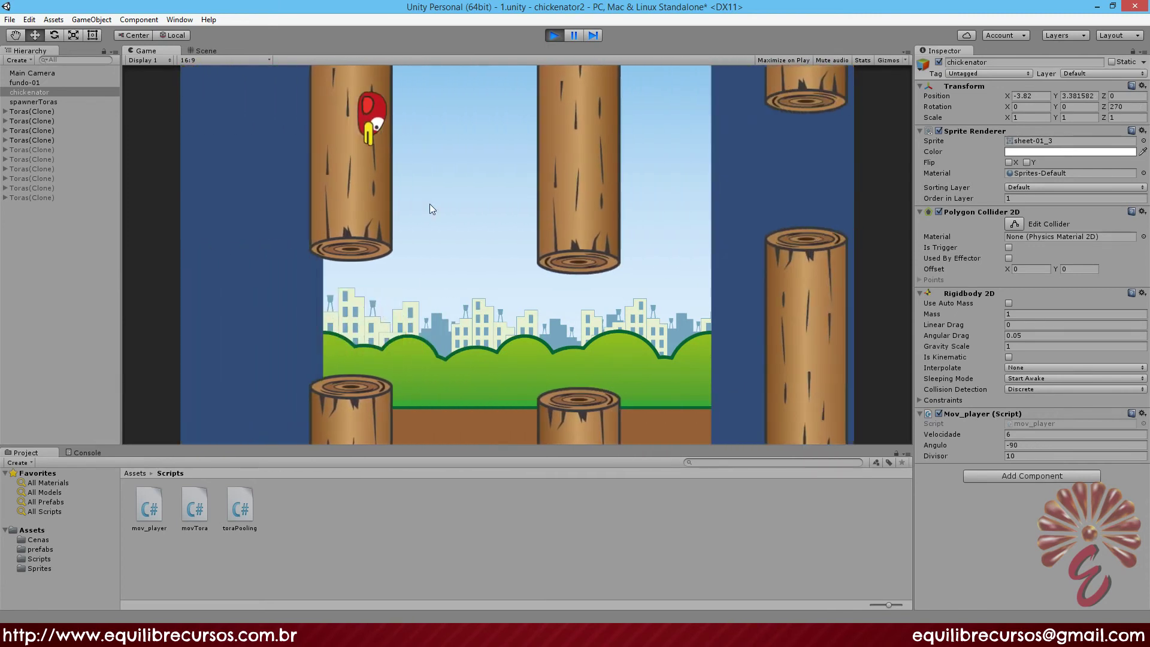
{"action": "left_click", "coordinate": [556, 35]}
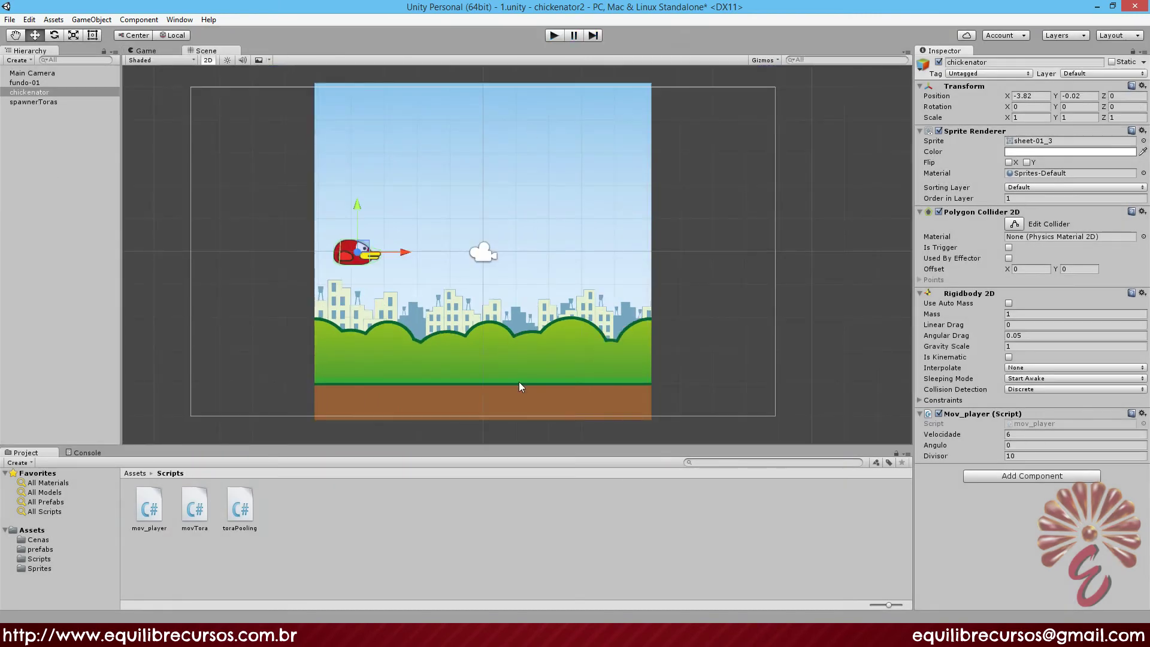
{"action": "key", "text": "alt+Tab"}
Step: Review FixedUpdate's falling branch and place the cursor after its closing brace
{"action": "scroll", "coordinate": [300, 527], "scroll_direction": "down", "scroll_amount": 3}
{"action": "key", "text": "Down"}
{"action": "left_click_drag", "start_coordinate": [260, 408], "coordinate": [317, 408]}
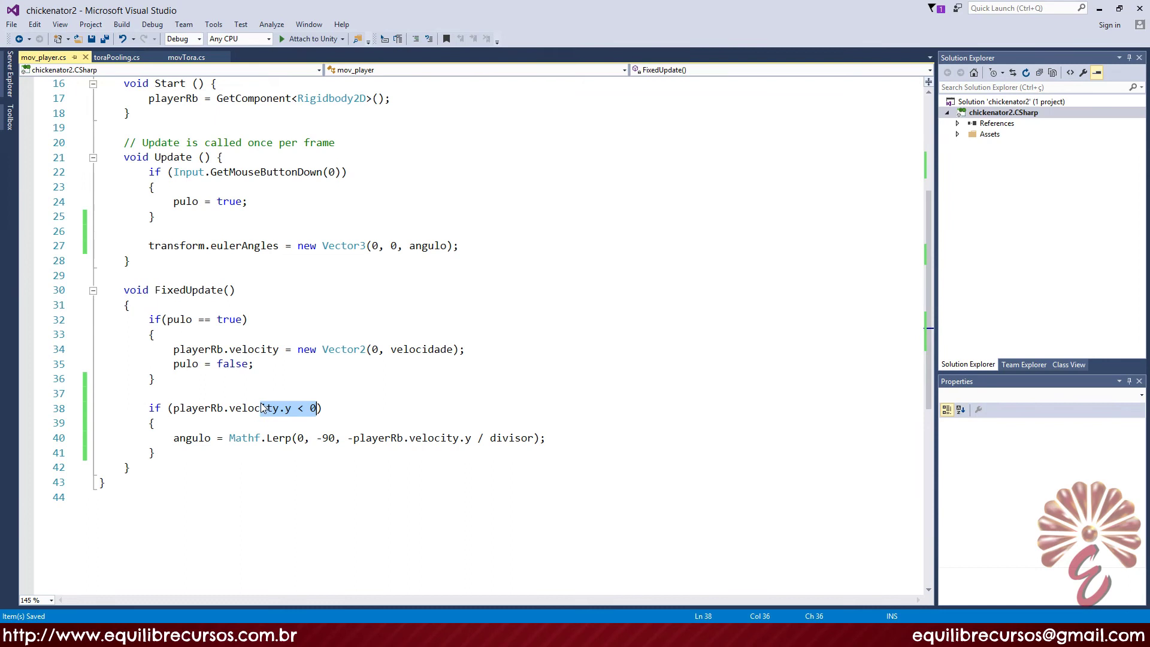
{"action": "left_click", "coordinate": [248, 408]}
{"action": "left_click_drag", "start_coordinate": [175, 438], "coordinate": [547, 438]}
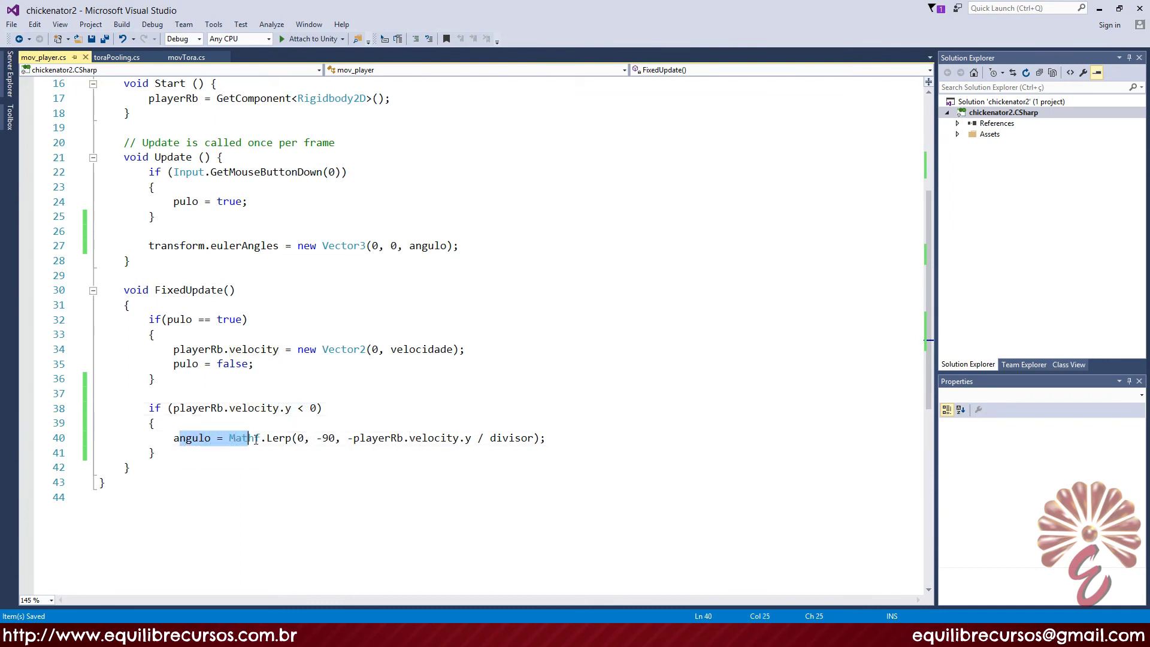
{"action": "left_click", "coordinate": [168, 450]}
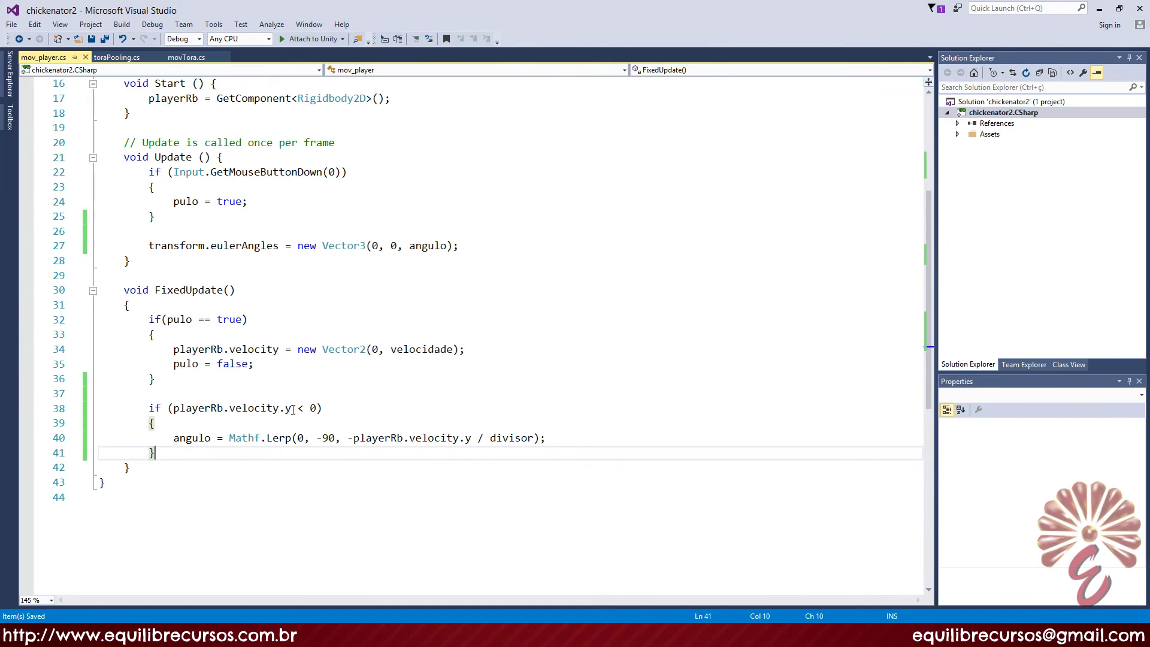
Step: Start an else branch after the velocity.y < 0 if block
{"action": "left_click_drag", "start_coordinate": [173, 408], "coordinate": [328, 408]}
{"action": "left_click", "coordinate": [191, 460]}
{"action": "type", "text": "else"}
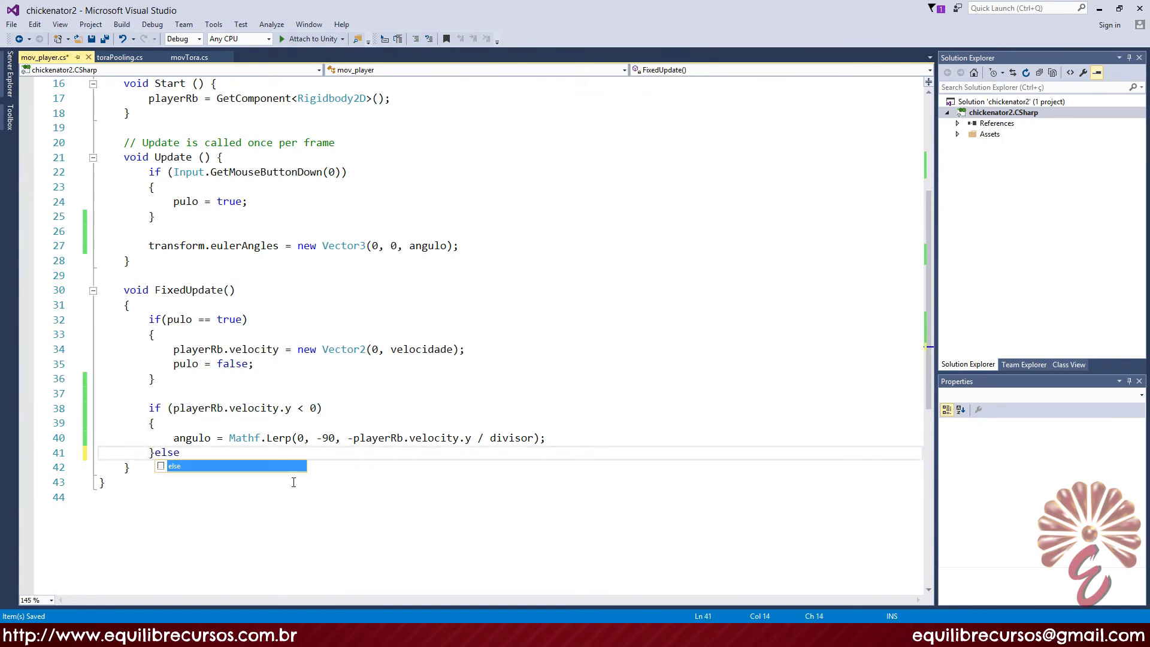
{"action": "type", "text": " {"}
{"action": "key", "text": "Return"}
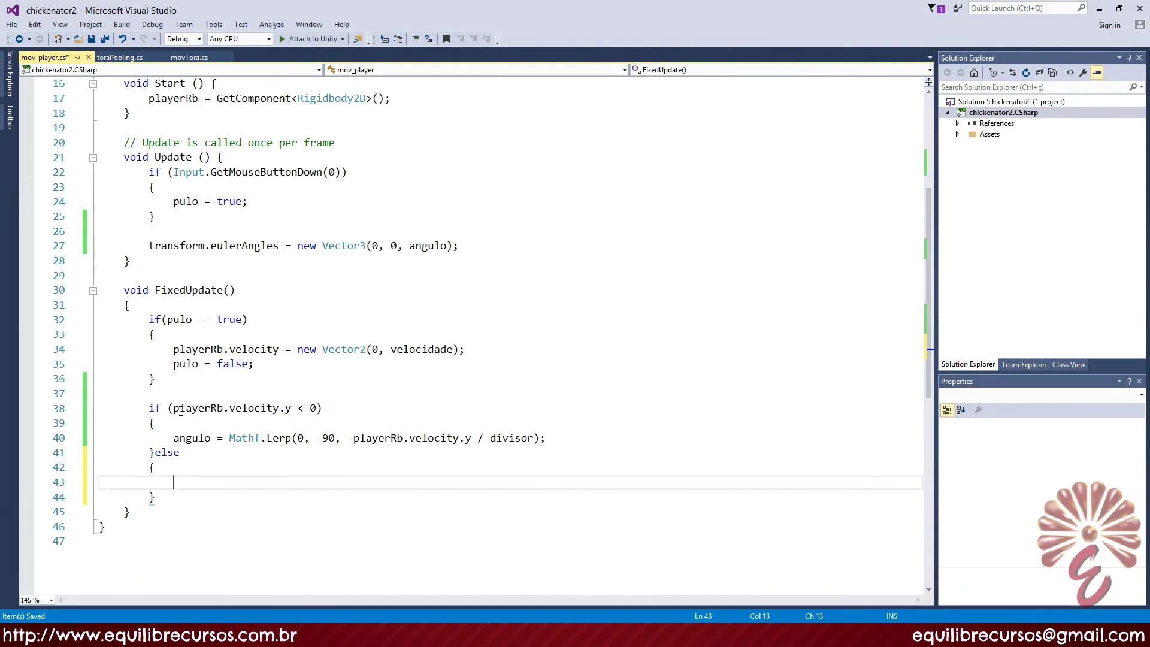
Step: Fill the else body with 'angulo = 0;', save the script, and return to Unity
{"action": "left_click_drag", "start_coordinate": [150, 408], "coordinate": [369, 498]}
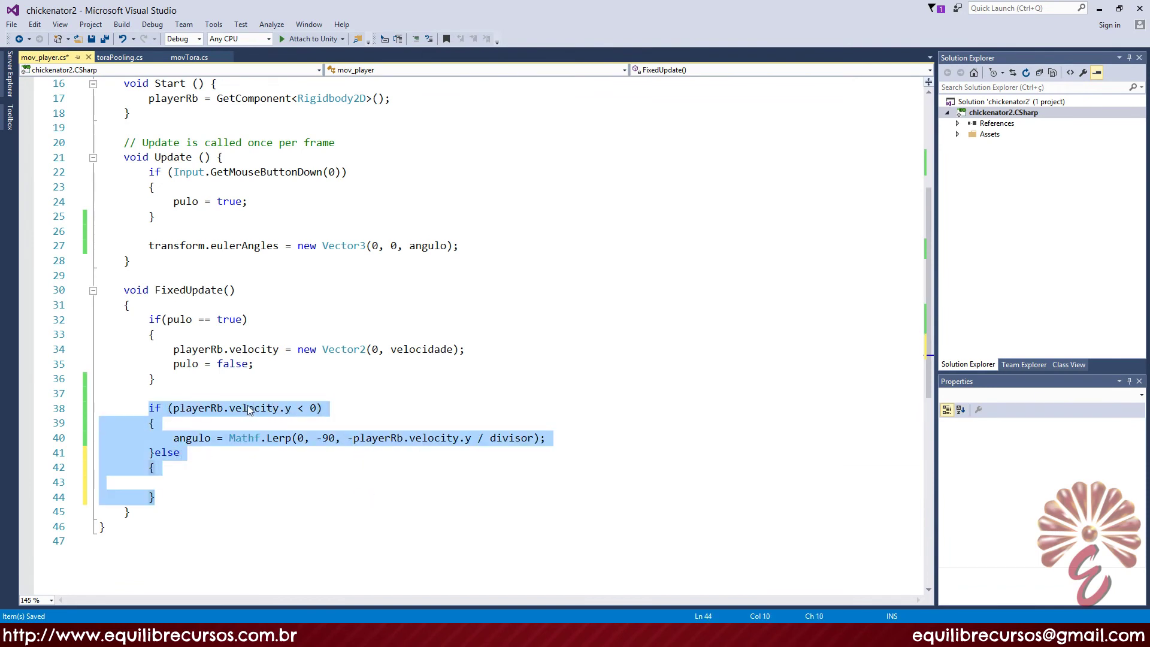
{"action": "left_click", "coordinate": [165, 424]}
{"action": "double_click", "coordinate": [162, 452]}
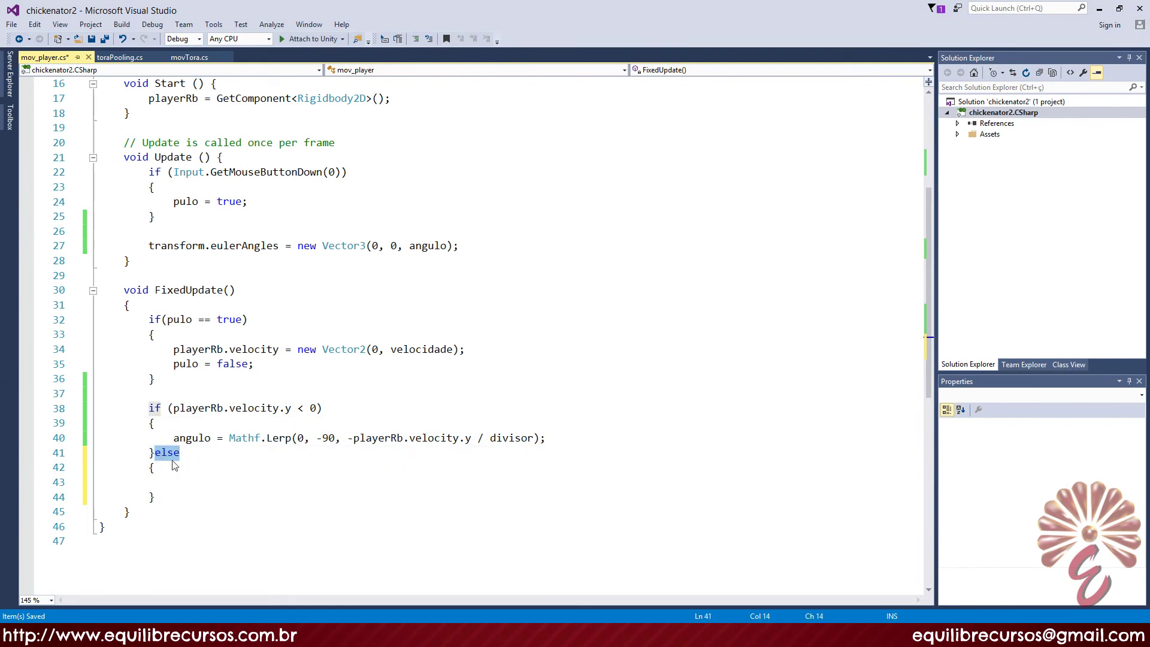
{"action": "left_click", "coordinate": [277, 487]}
{"action": "key", "text": "Tab"}
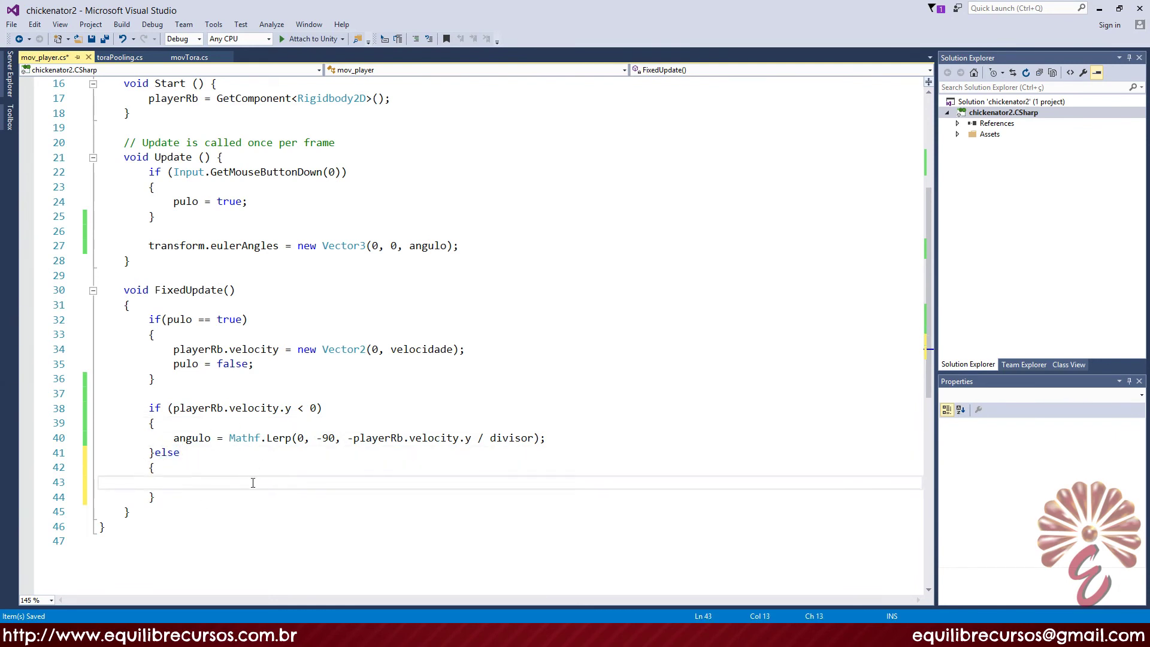
{"action": "type", "text": "angulo = 0;"}
{"action": "key", "text": "ctrl+s"}
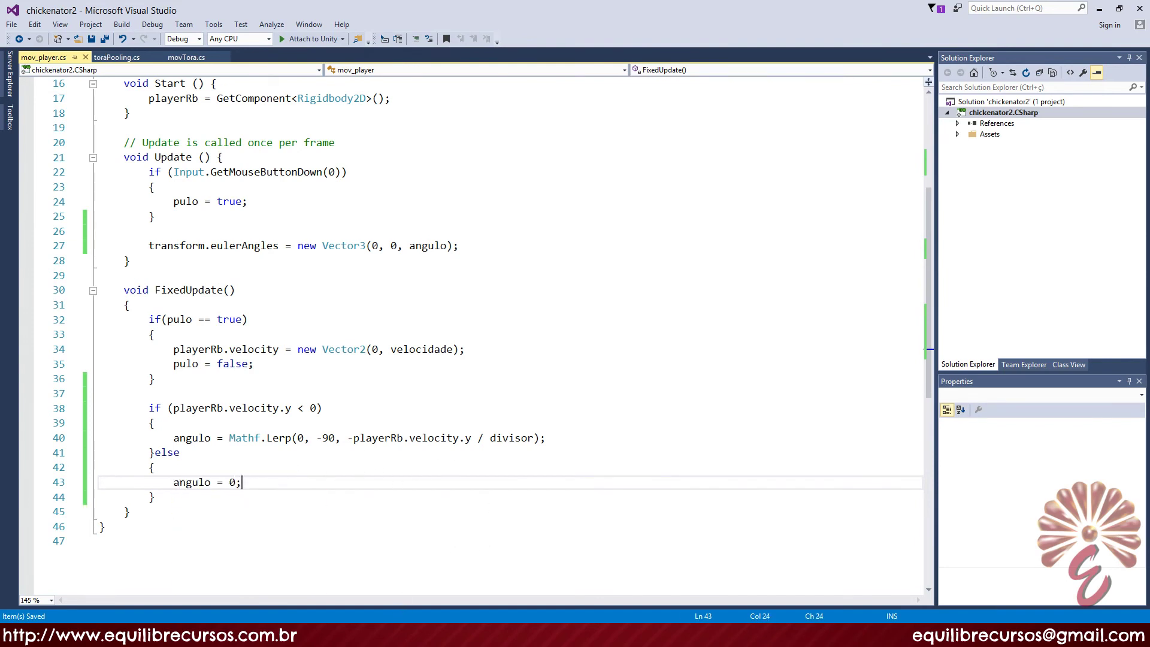
{"action": "key", "text": "alt+Tab"}
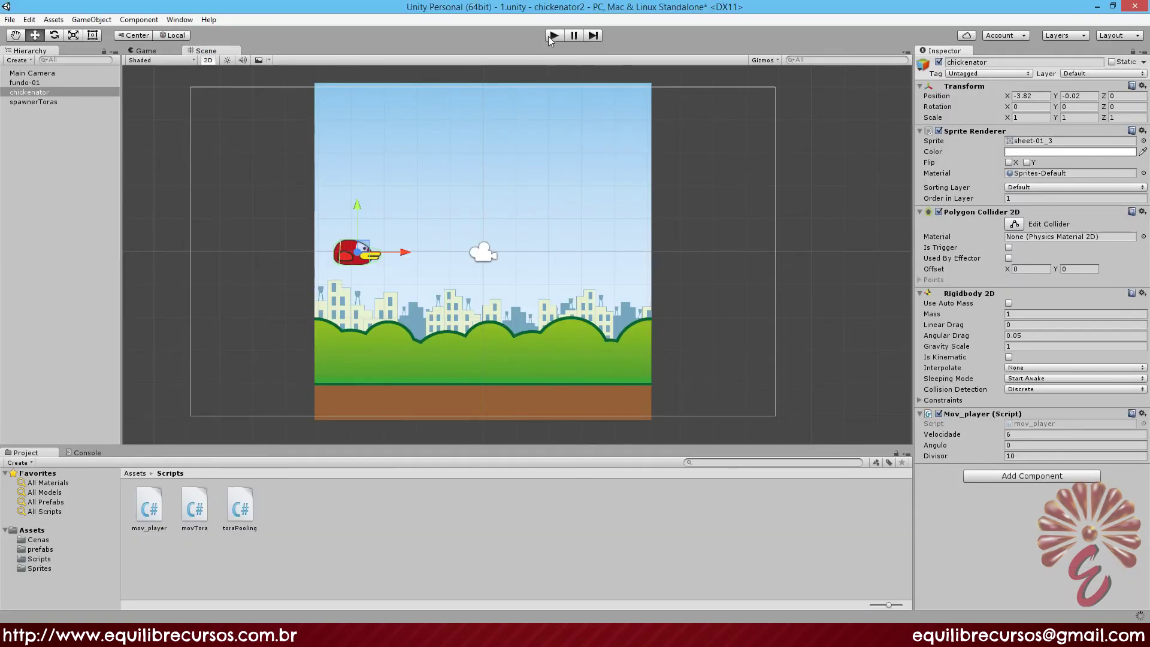
Step: Play-test the game, flapping the chicken repeatedly to watch it tilt while falling, then stop
{"action": "left_click", "coordinate": [552, 38]}
{"action": "left_click", "coordinate": [399, 225]}
{"action": "left_click", "coordinate": [400, 226]}
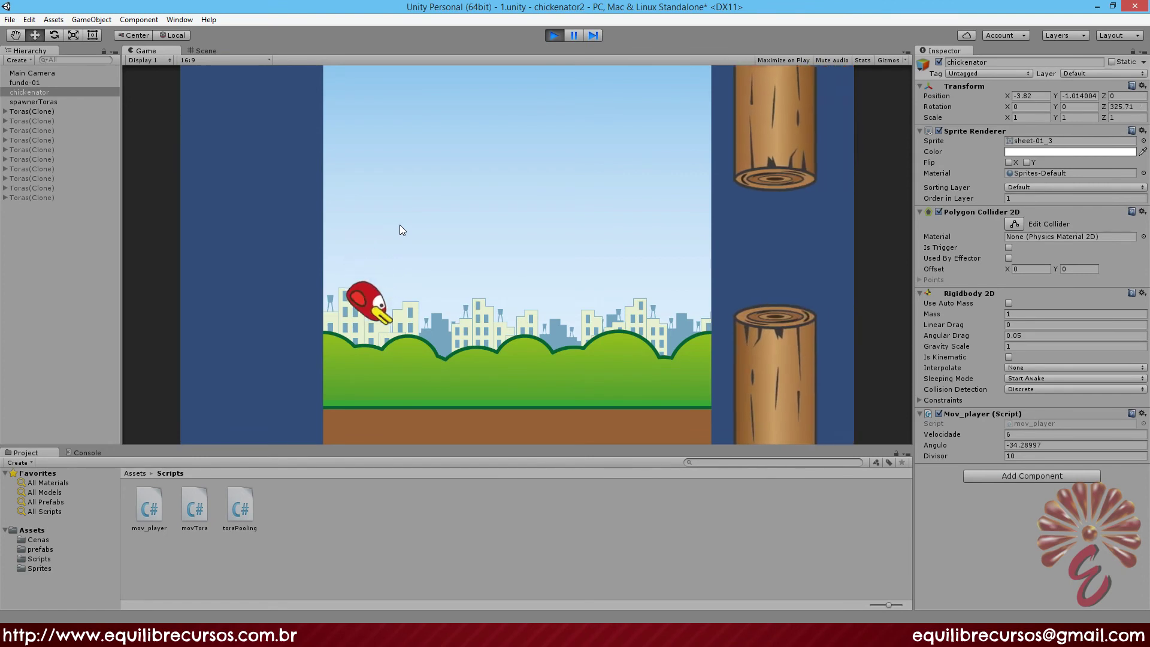
{"action": "left_click", "coordinate": [400, 226]}
{"action": "left_click", "coordinate": [400, 226]}
{"action": "left_click", "coordinate": [400, 226]}
{"action": "left_click", "coordinate": [400, 227]}
{"action": "left_click", "coordinate": [401, 226]}
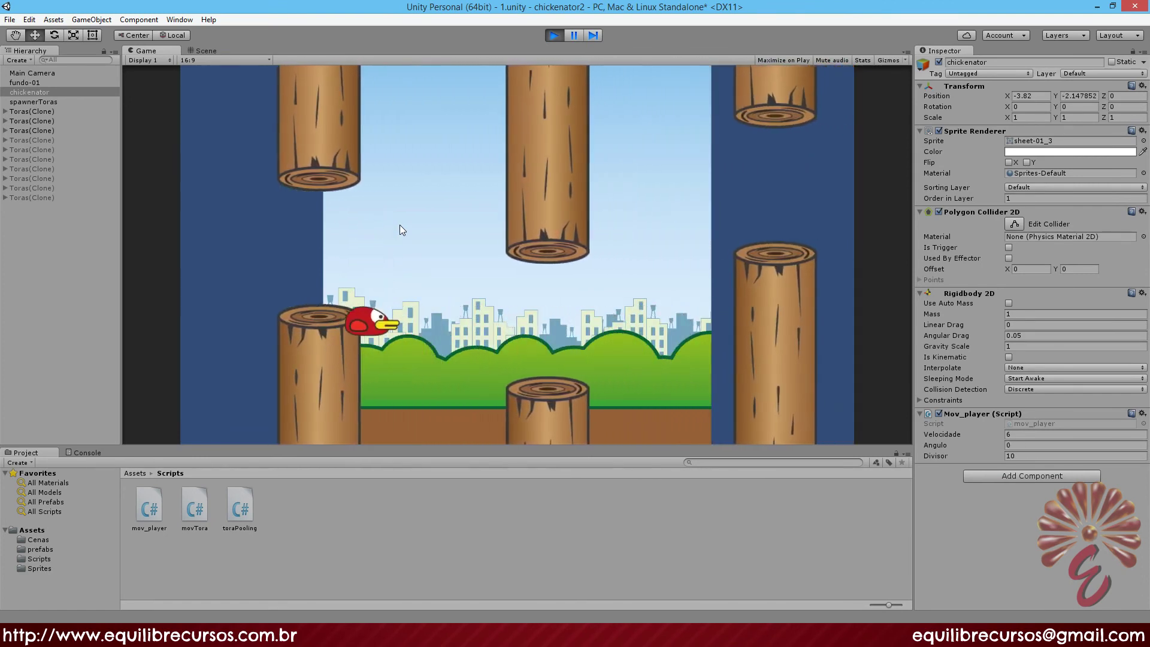
{"action": "left_click", "coordinate": [400, 226]}
{"action": "left_click", "coordinate": [400, 227]}
{"action": "left_click", "coordinate": [400, 226]}
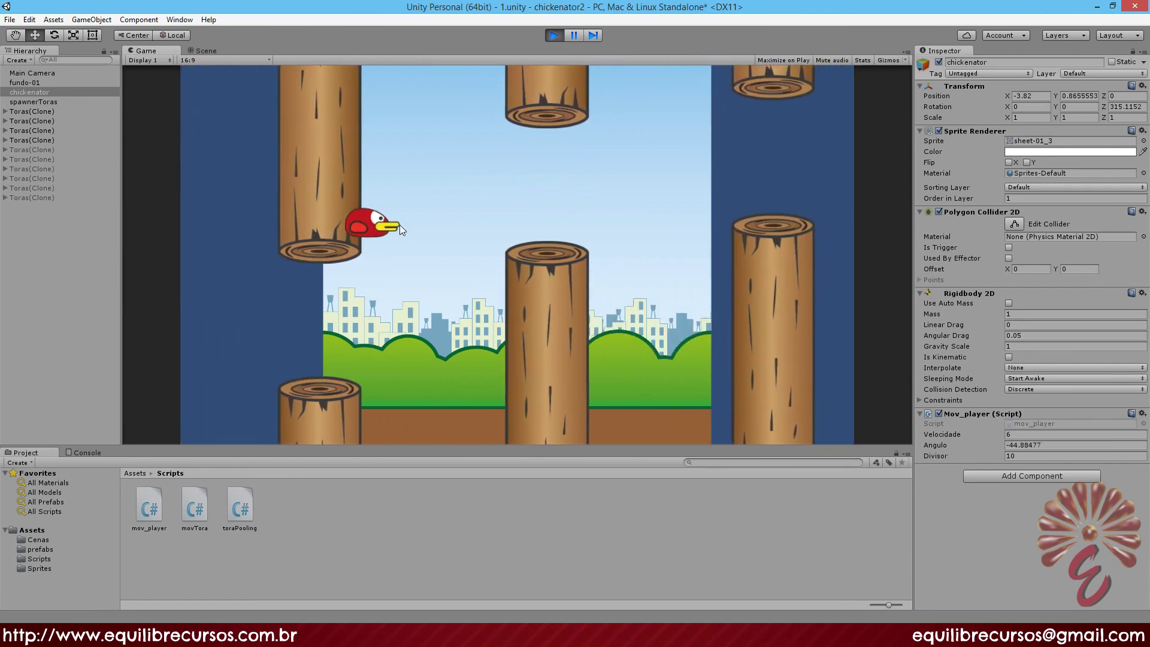
{"action": "left_click", "coordinate": [400, 226]}
{"action": "left_click", "coordinate": [400, 226]}
{"action": "left_click", "coordinate": [401, 226]}
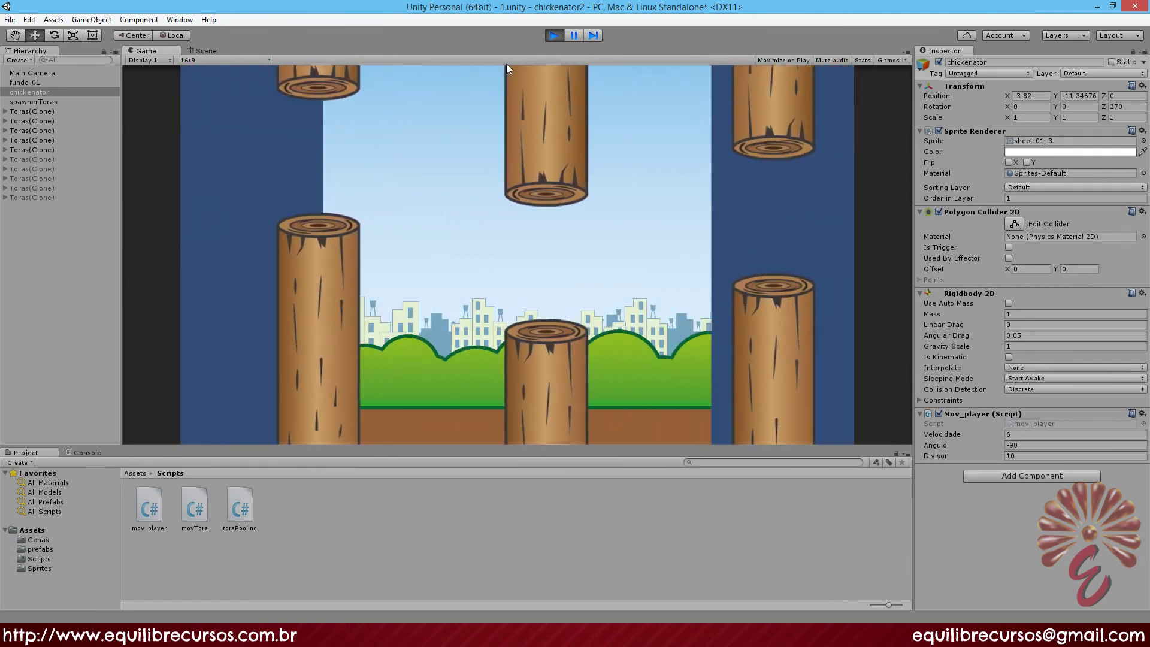
{"action": "left_click", "coordinate": [553, 36]}
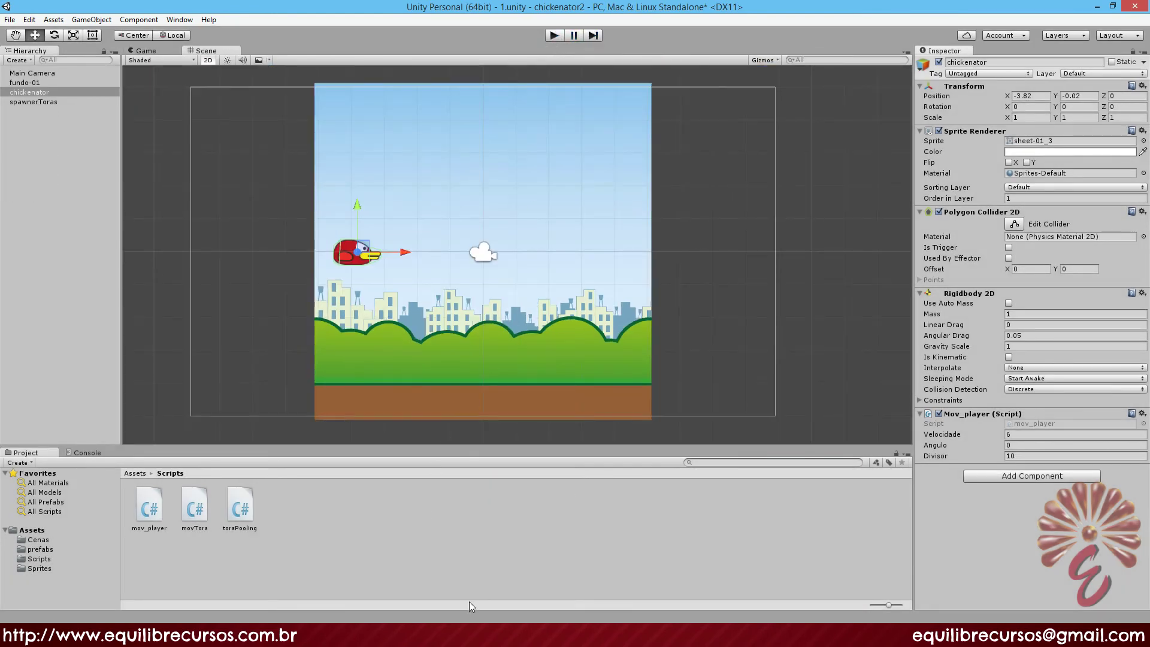
Step: Change the Mathf.Lerp tilt limit in mov_player from -90 to -45 and save the script
{"action": "key", "text": "alt+Tab"}
{"action": "left_click", "coordinate": [328, 440]}
{"action": "double_click", "coordinate": [328, 440]}
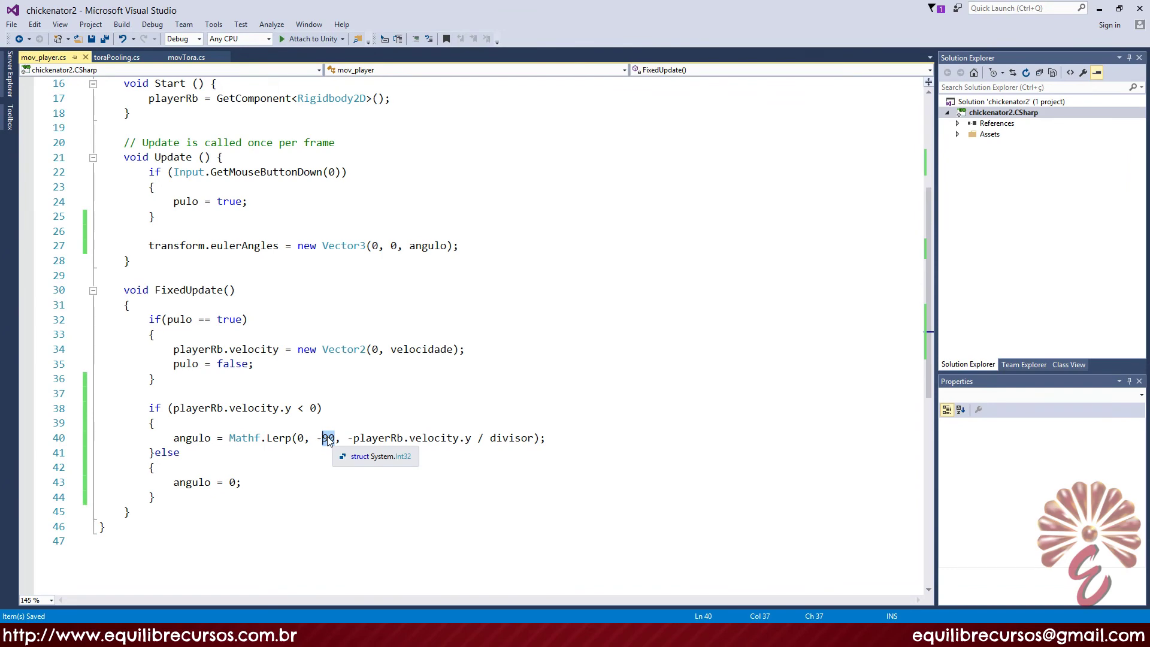
{"action": "type", "text": "45"}
{"action": "key", "text": "ctrl+s"}
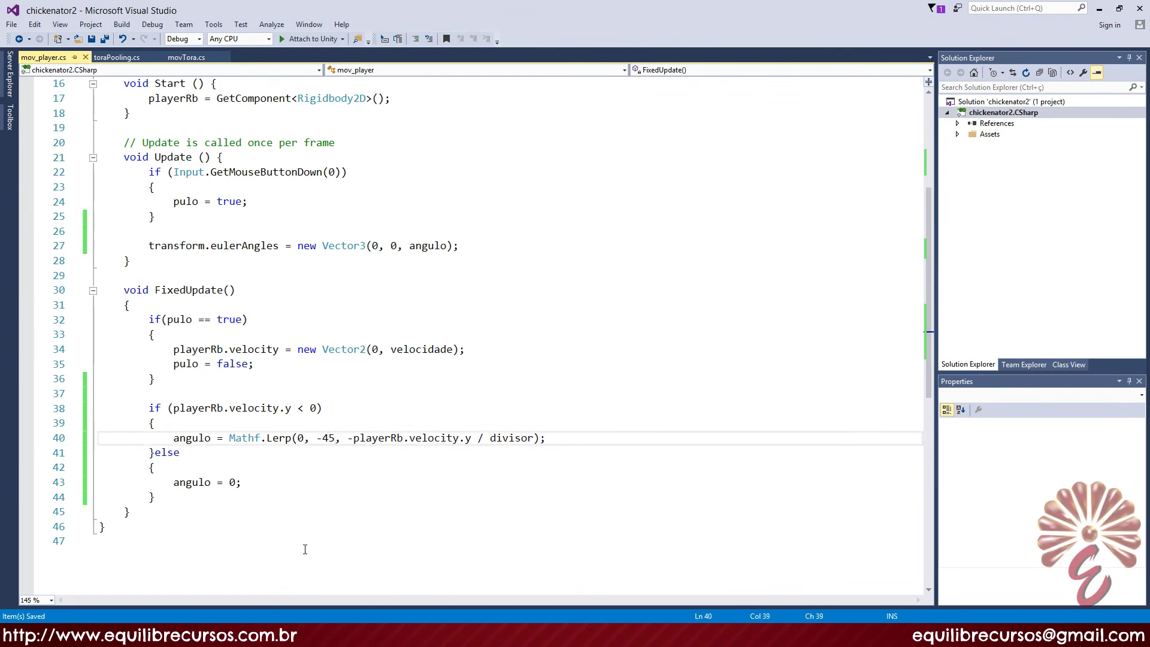
{"action": "left_click", "coordinate": [237, 629]}
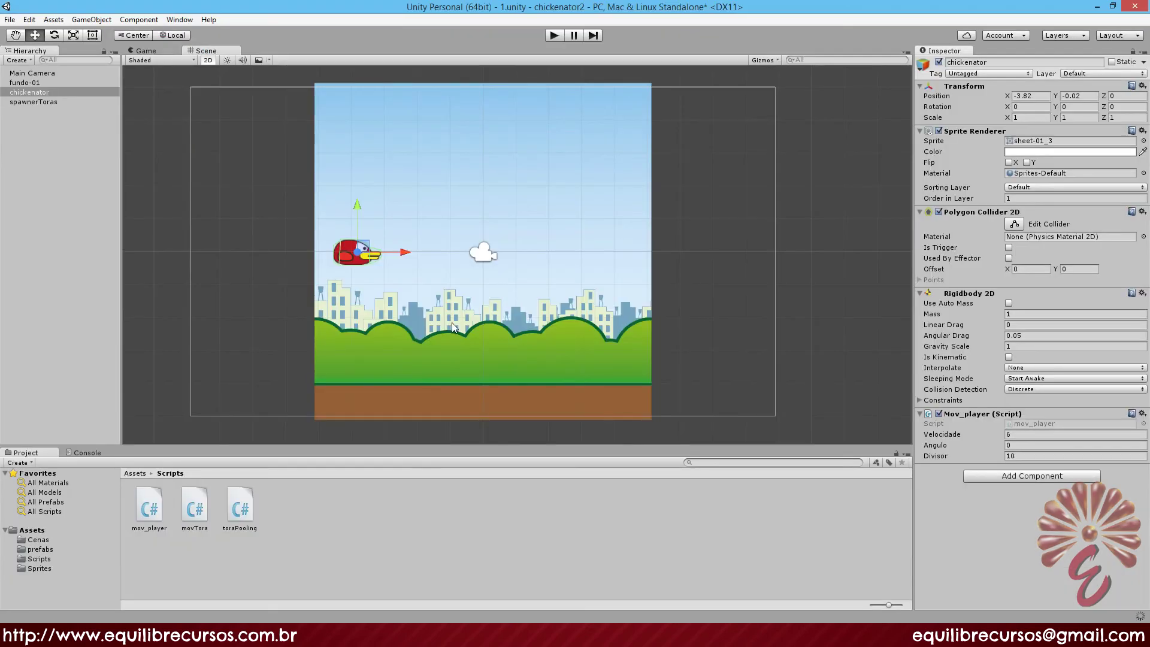
Step: Play-test with a few flaps to confirm Angulo bottoms out at -45, then stop
{"action": "left_click", "coordinate": [552, 37]}
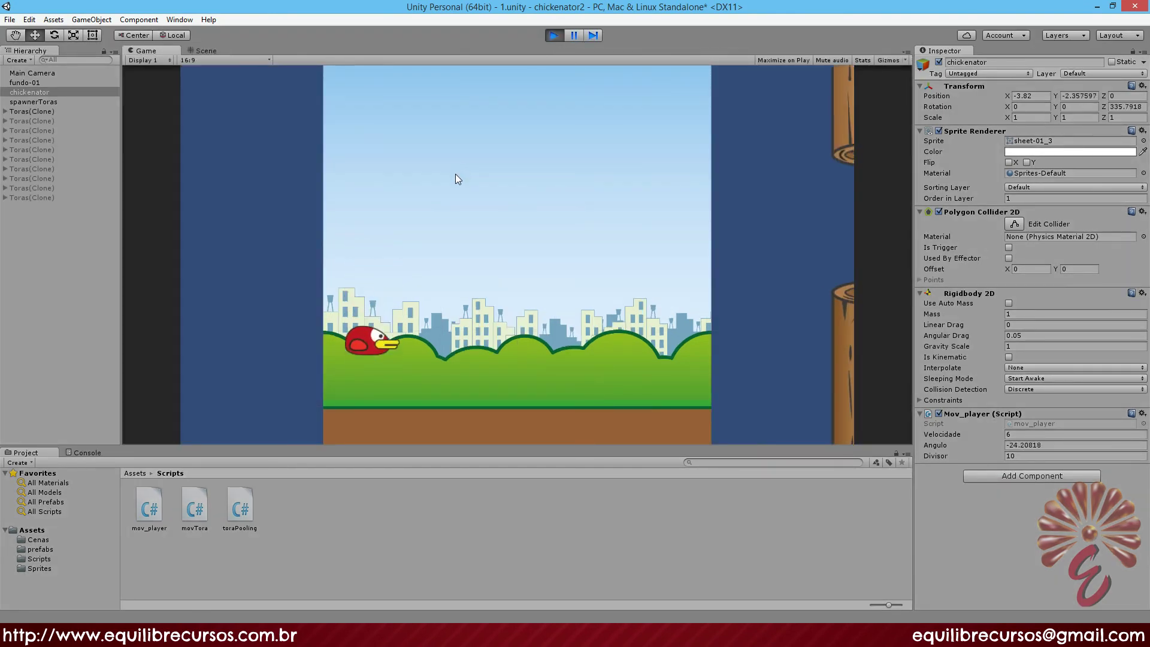
{"action": "left_click", "coordinate": [455, 179]}
{"action": "left_click", "coordinate": [456, 179]}
{"action": "left_click", "coordinate": [458, 173]}
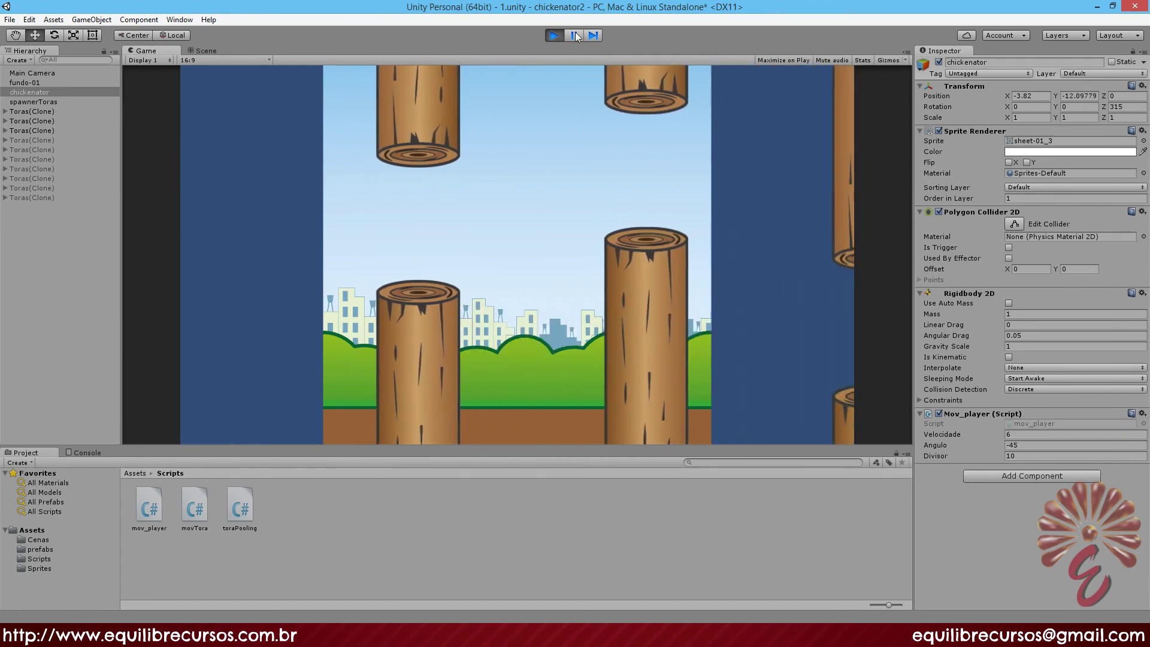
{"action": "left_click", "coordinate": [553, 36]}
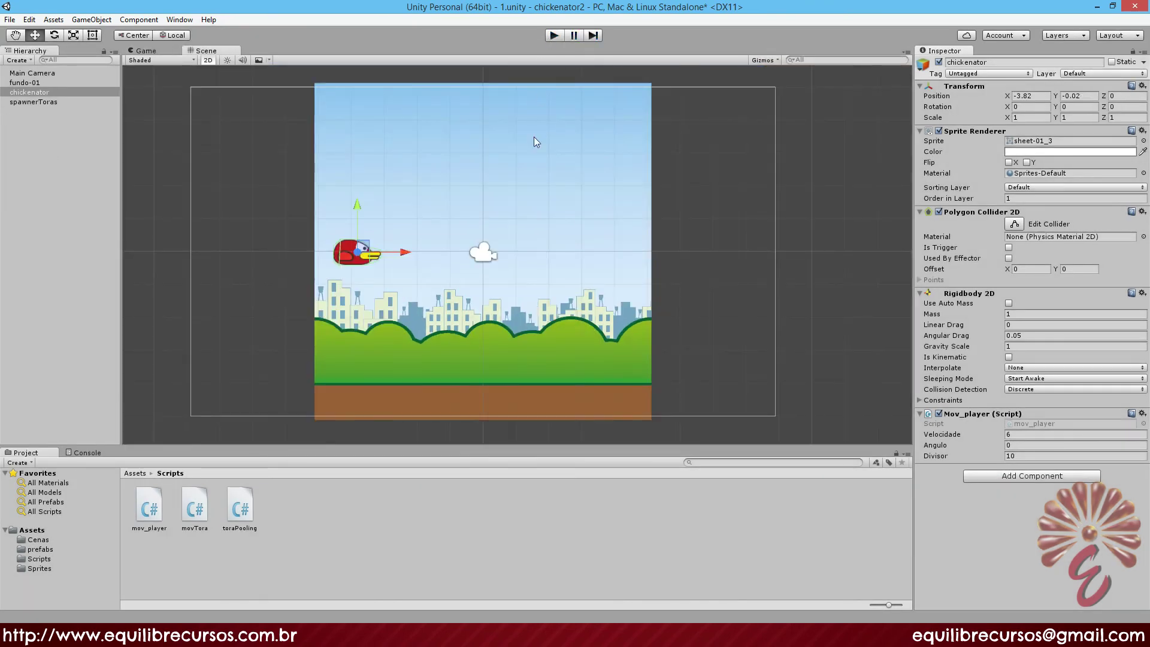
{"action": "left_click", "coordinate": [471, 635]}
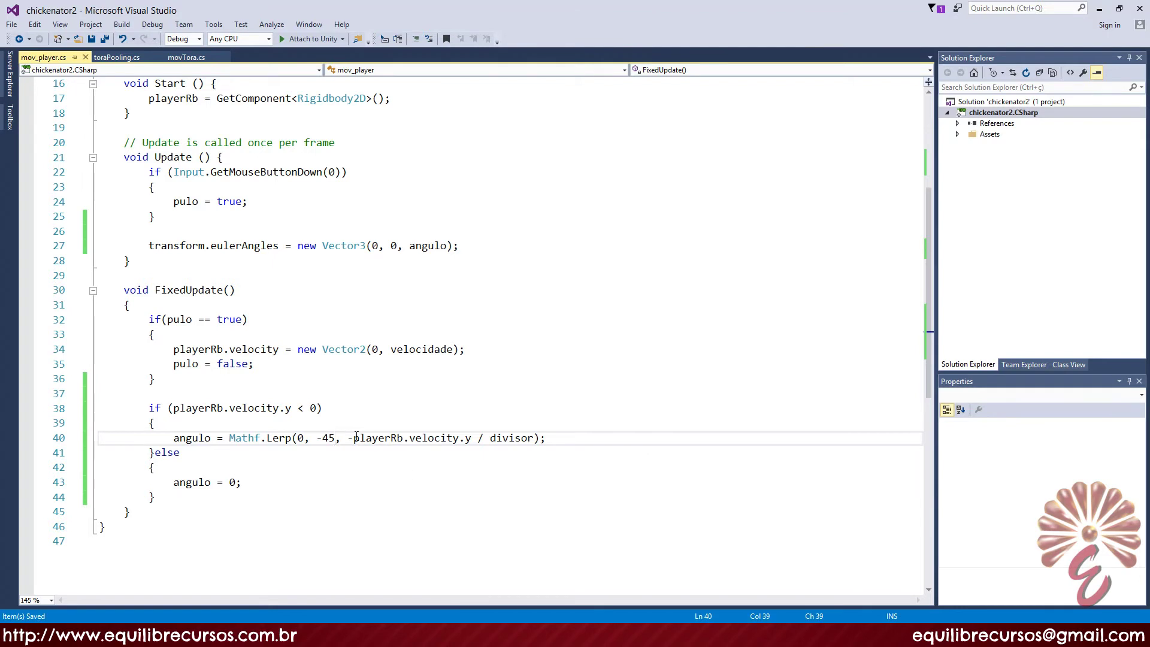
Step: Restore the Mathf.Lerp tilt limit in mov_player from -45 back to -90
{"action": "left_click_drag", "start_coordinate": [317, 438], "coordinate": [336, 439]}
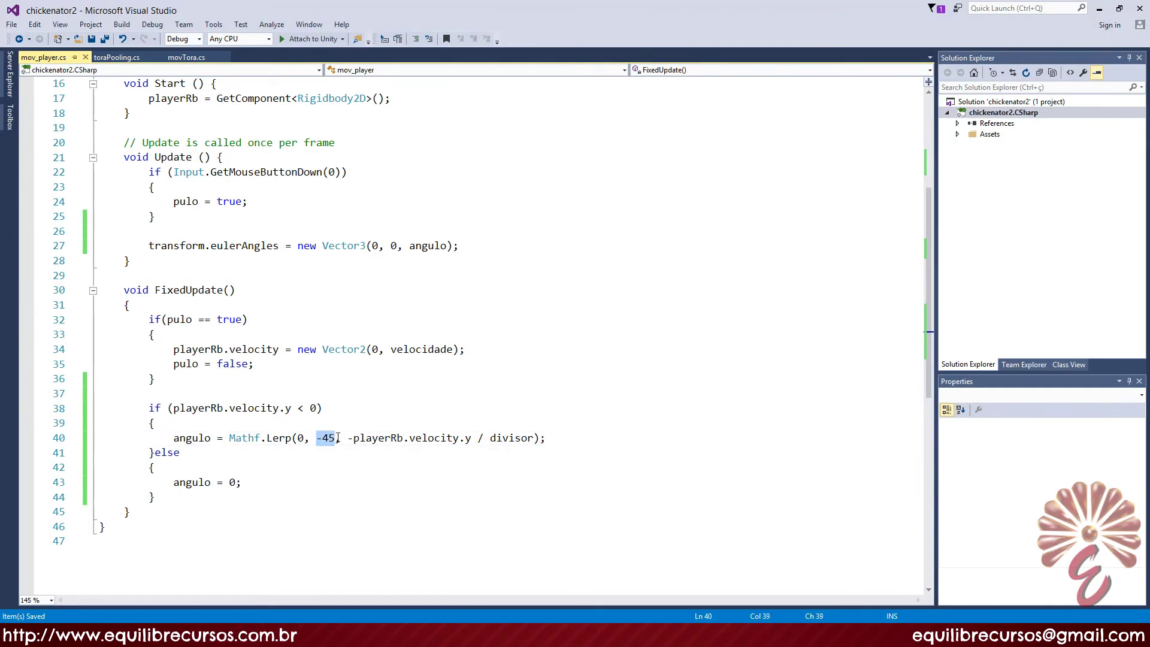
{"action": "left_click", "coordinate": [348, 438]}
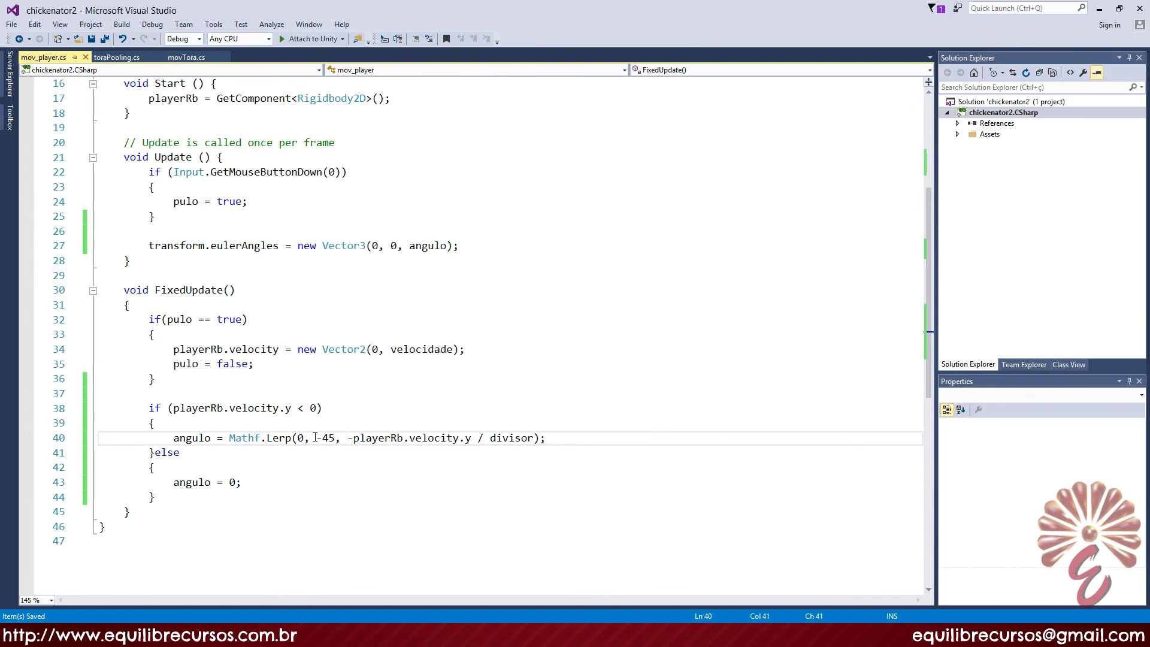
{"action": "double_click", "coordinate": [328, 439]}
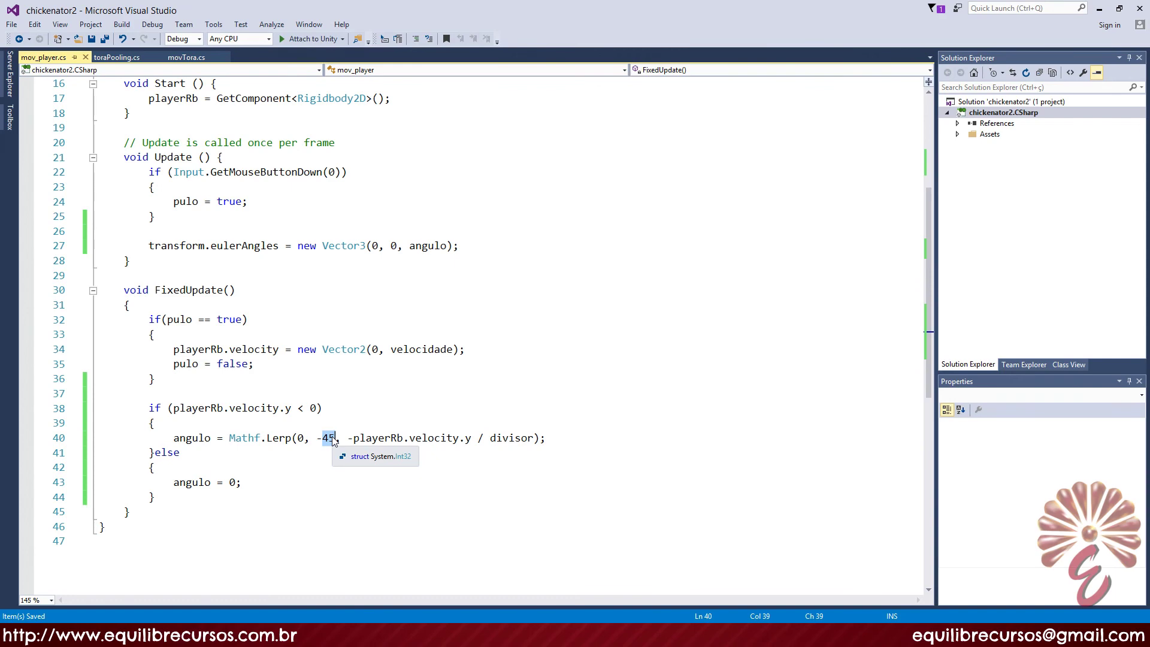
{"action": "type", "text": "90"}
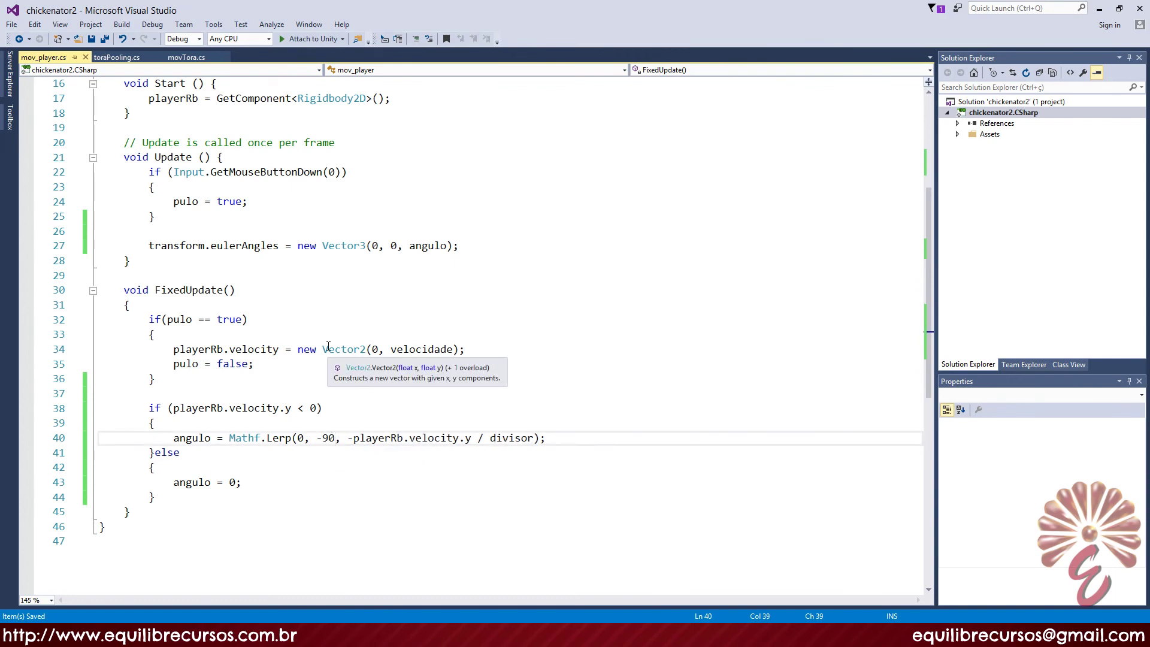
{"action": "key", "text": "alt+Tab"}
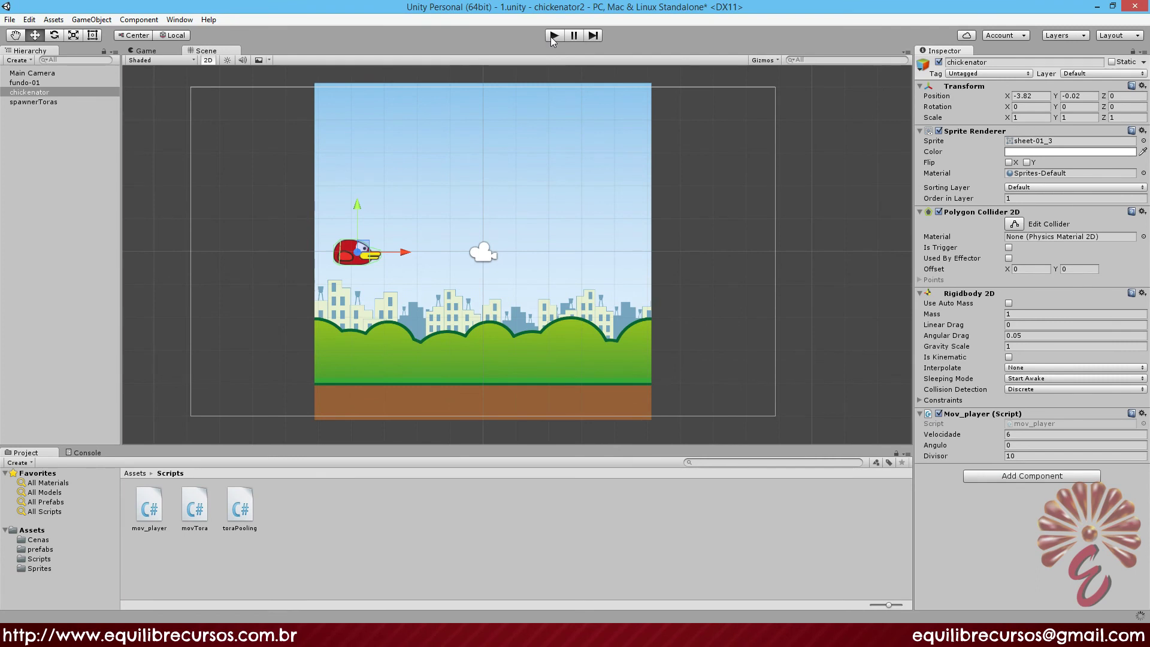
Step: Play-test the -90 limit with three flaps, watching Angulo reach -49.44 while falling, then stop
{"action": "left_click", "coordinate": [553, 36]}
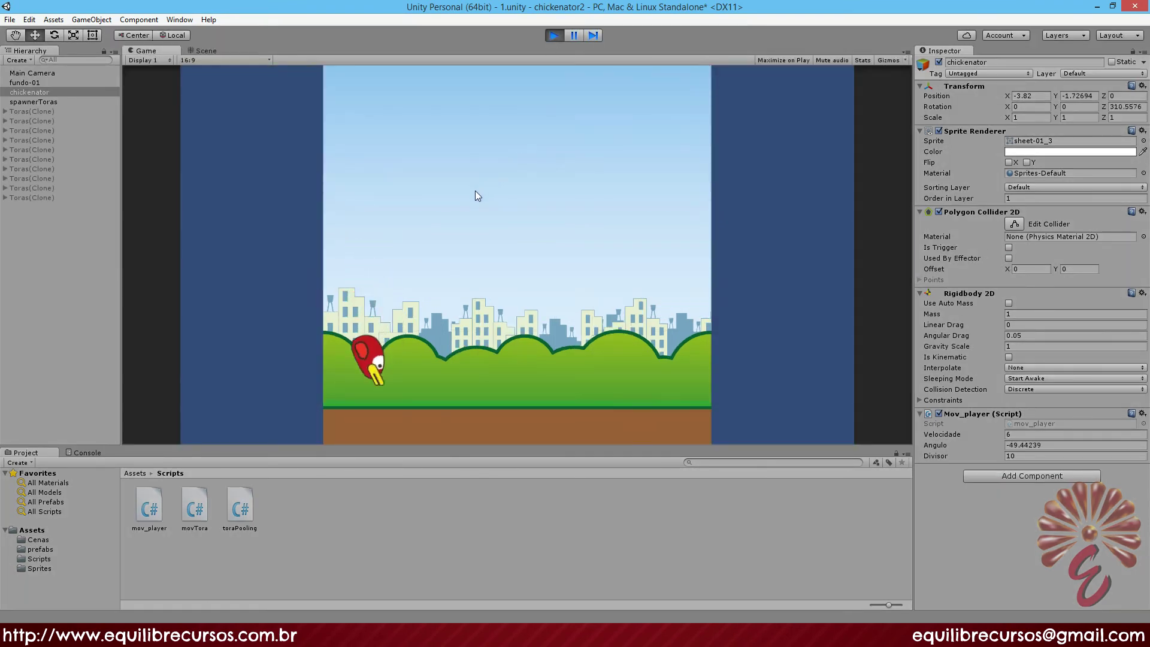
{"action": "left_click", "coordinate": [476, 190]}
{"action": "left_click", "coordinate": [476, 190]}
{"action": "left_click", "coordinate": [477, 189]}
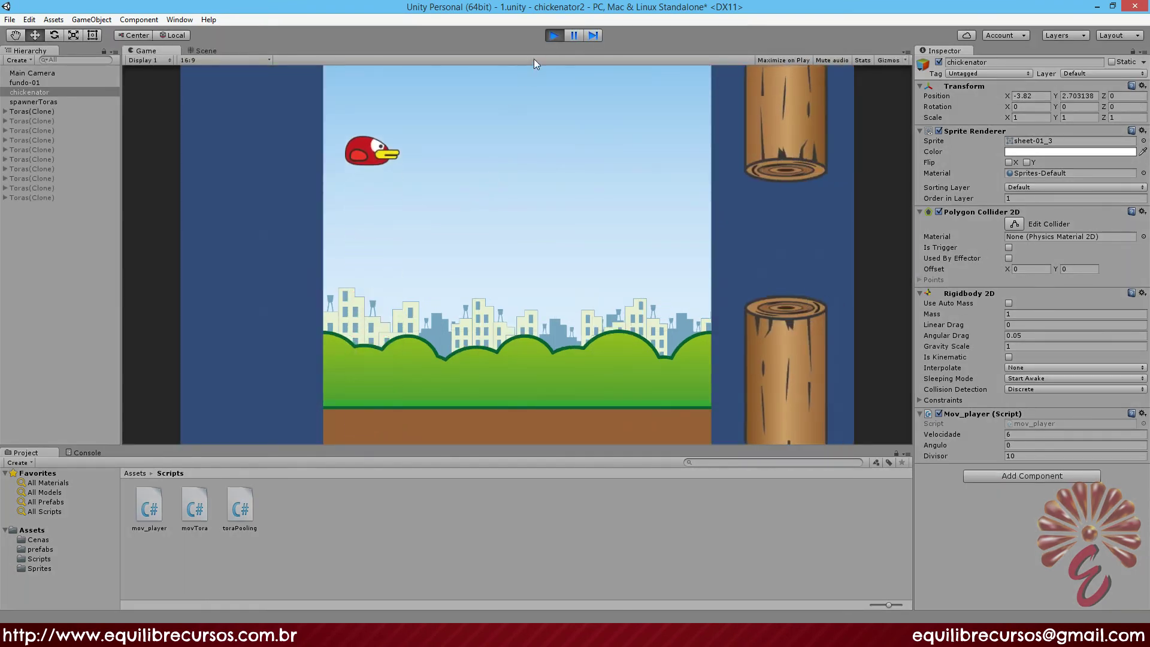
{"action": "left_click", "coordinate": [549, 36]}
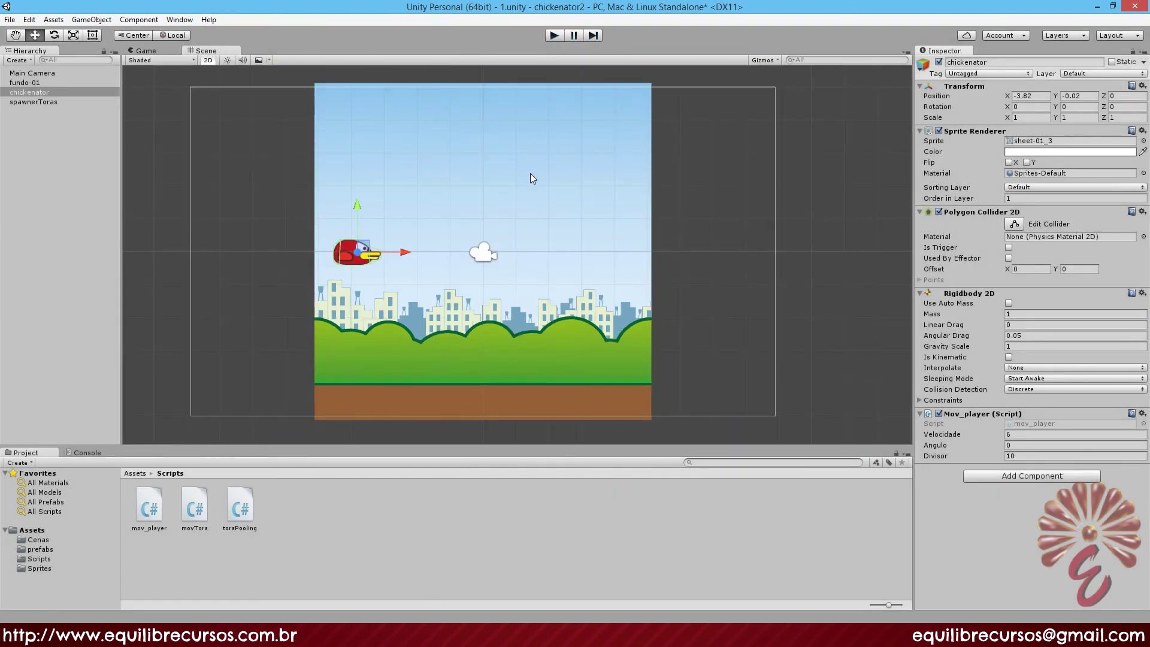